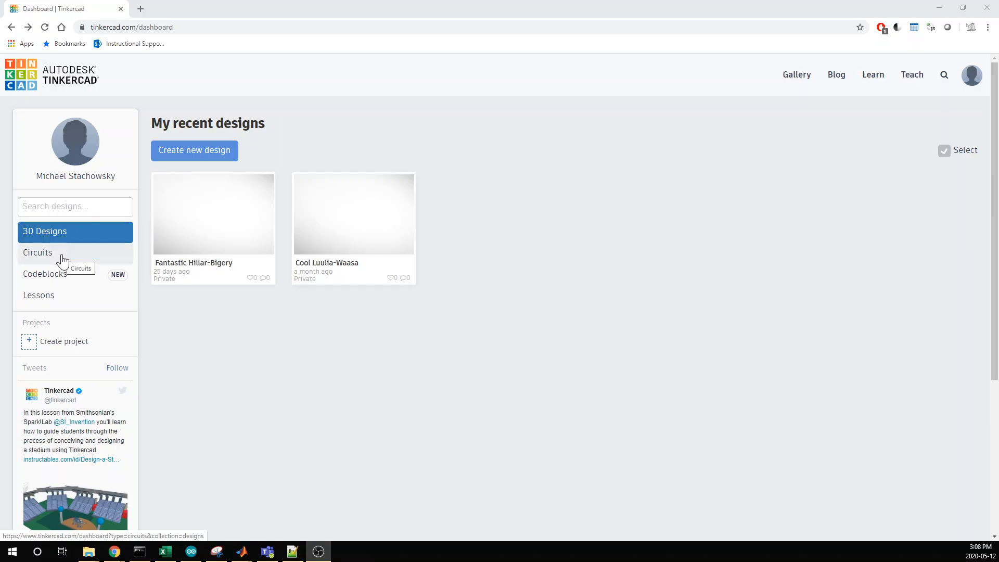
Create a new design in Circuits and name it Led Basic.
click(63, 258)
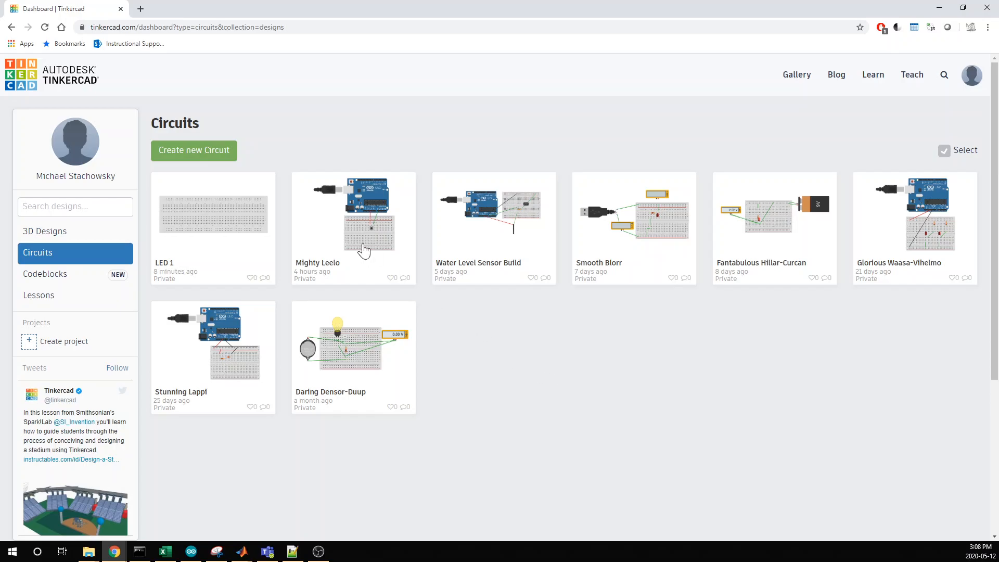
click(186, 149)
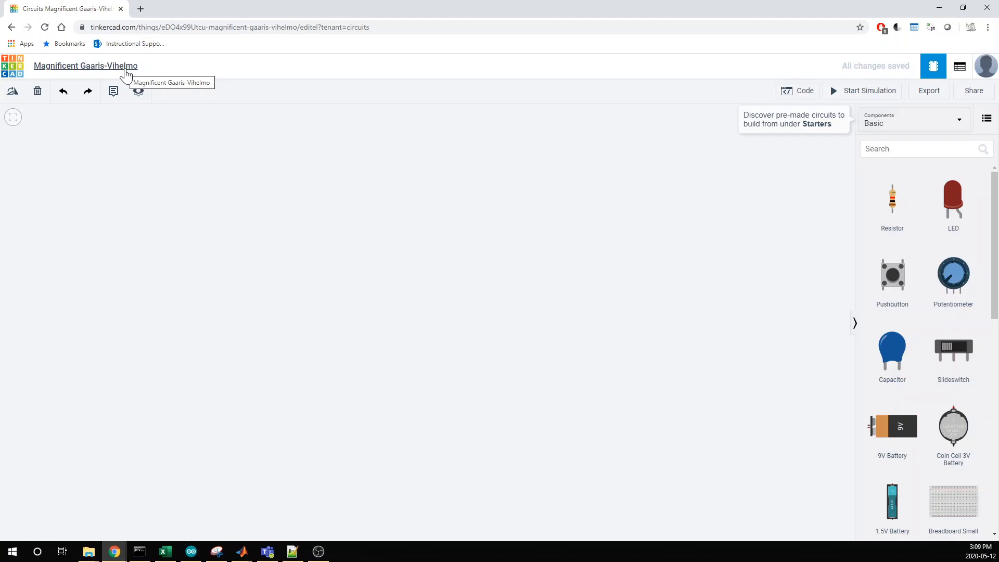
click(126, 73)
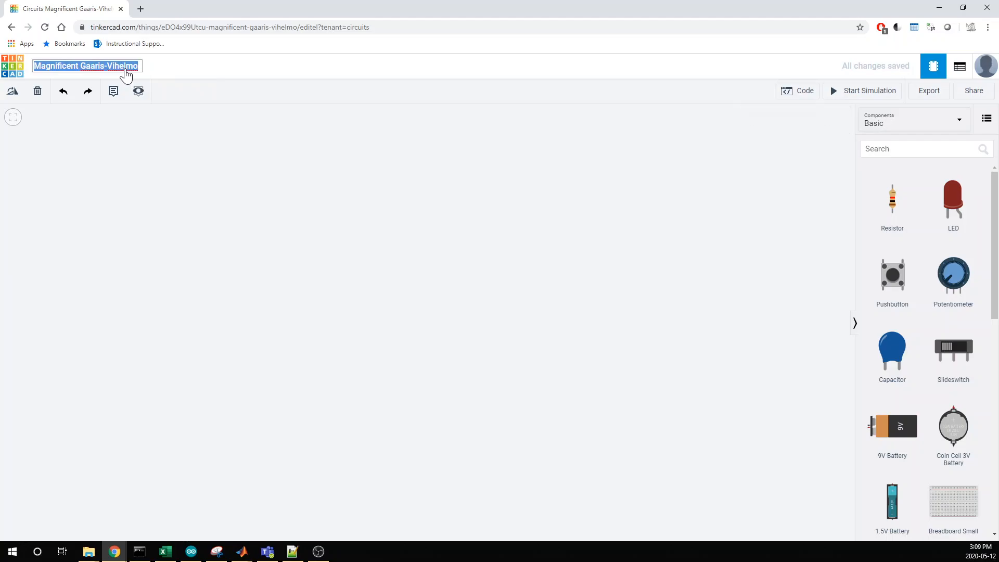
text(Led Basic)
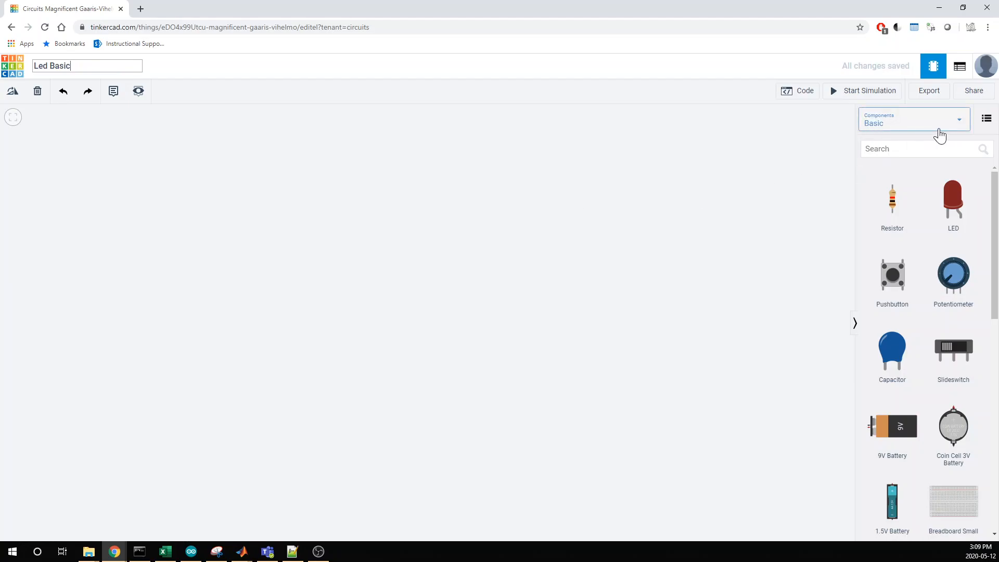
Switch the component library from the basic set to all components.
click(924, 126)
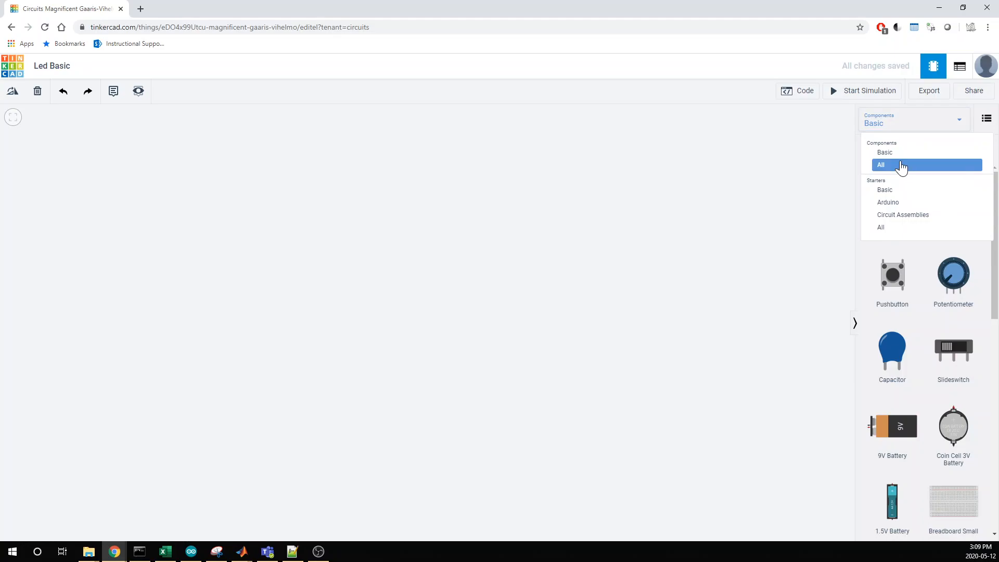
click(714, 182)
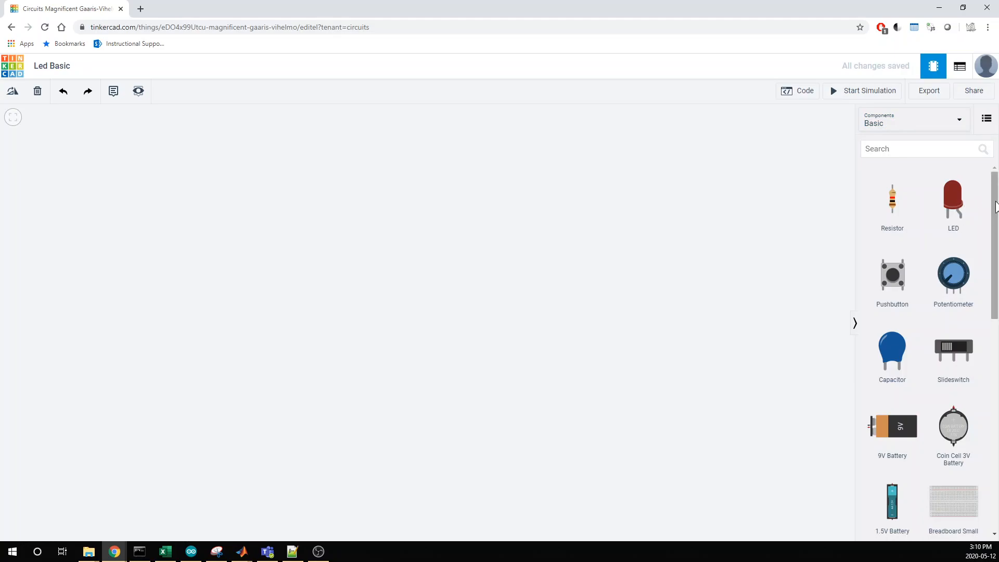
click(922, 129)
click(896, 165)
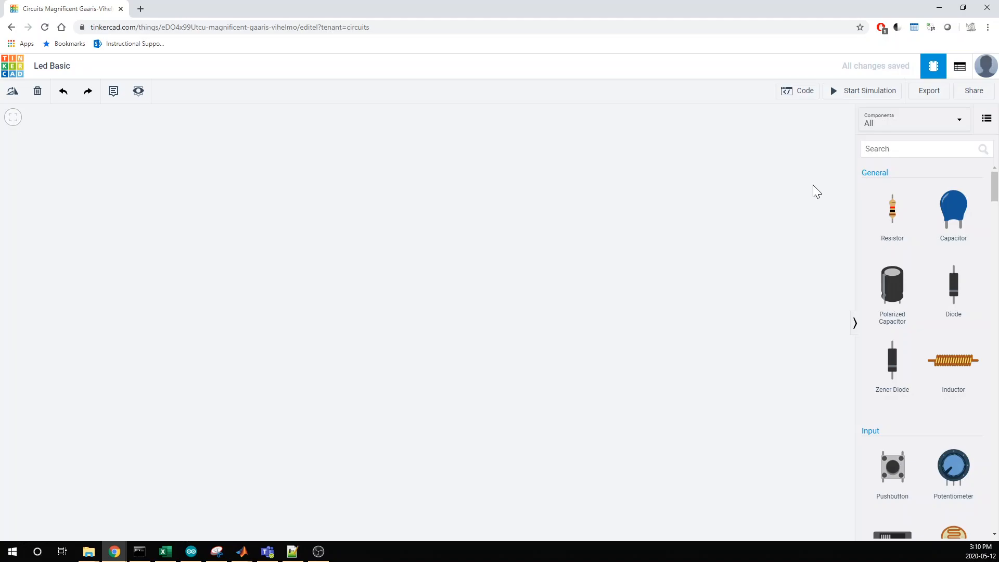
Find the full-size breadboard by searching the components for "bread" and place it in the lower part of the workspace.
click(922, 149)
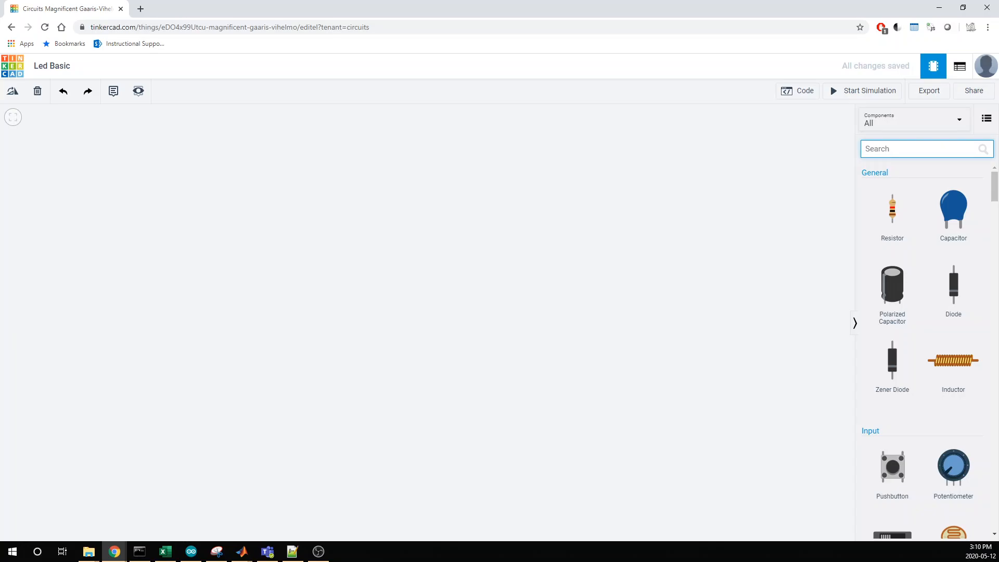
scroll(908, 254, down, 15)
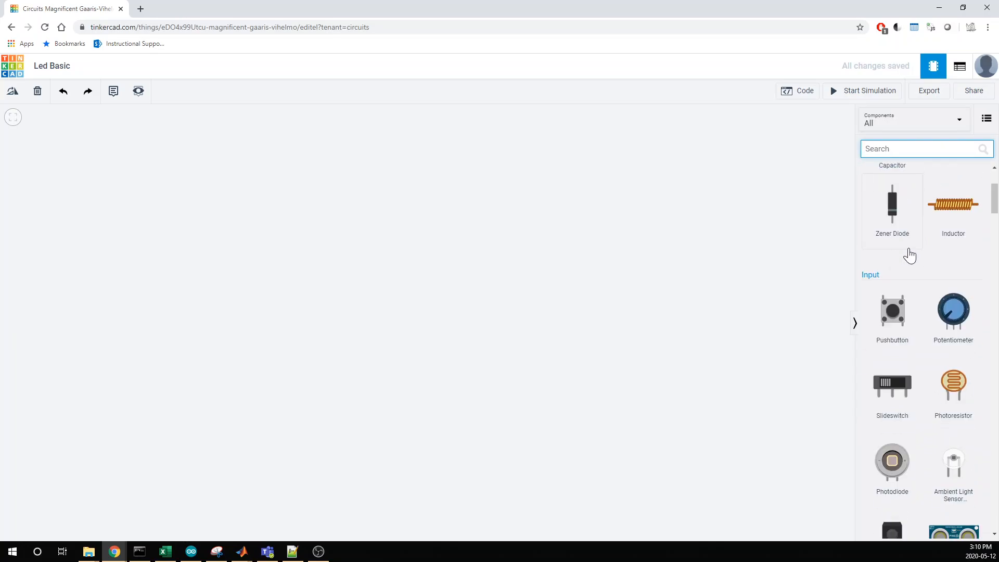
scroll(908, 255, down, 15)
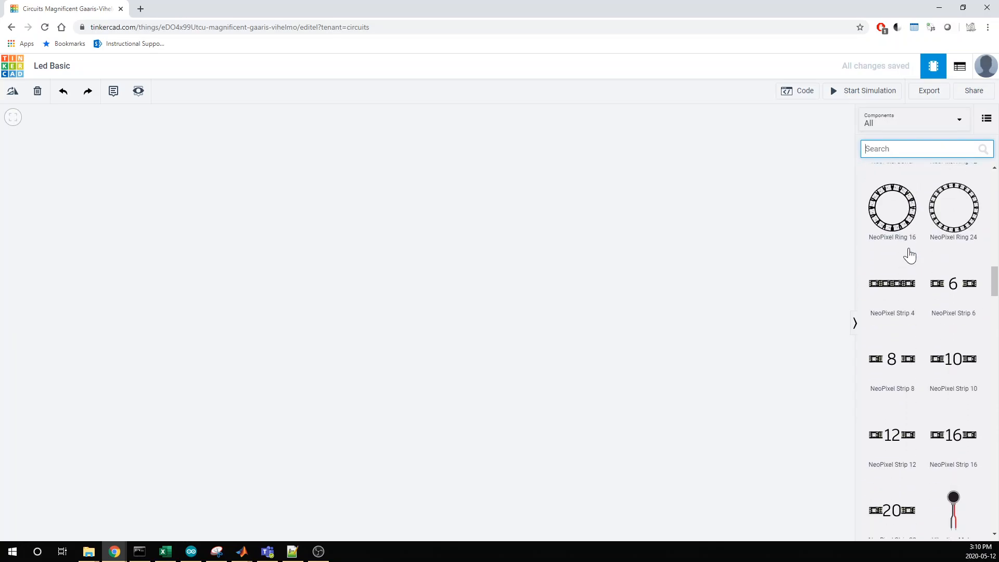
scroll(909, 265, down, 5)
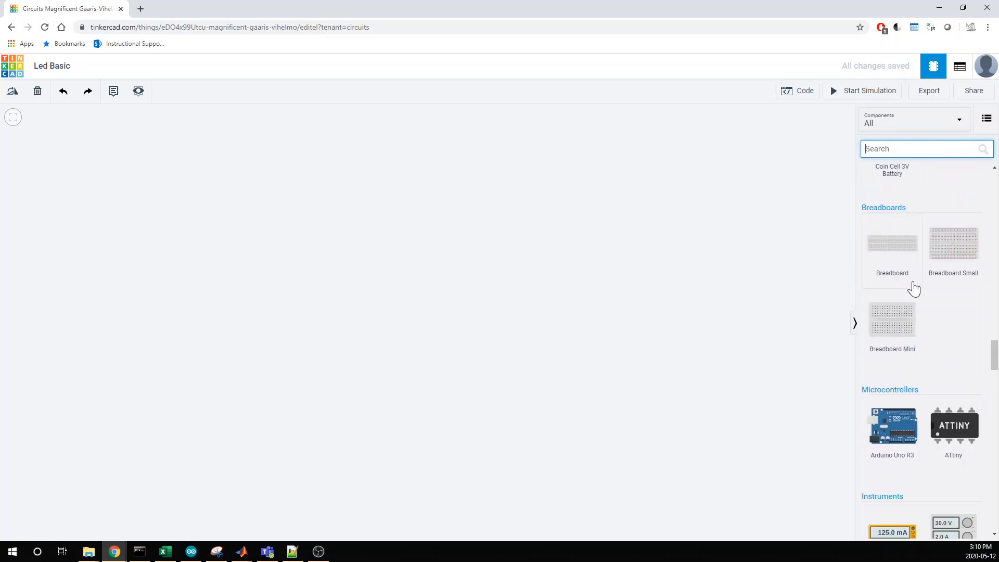
drag(992, 350, 984, 162)
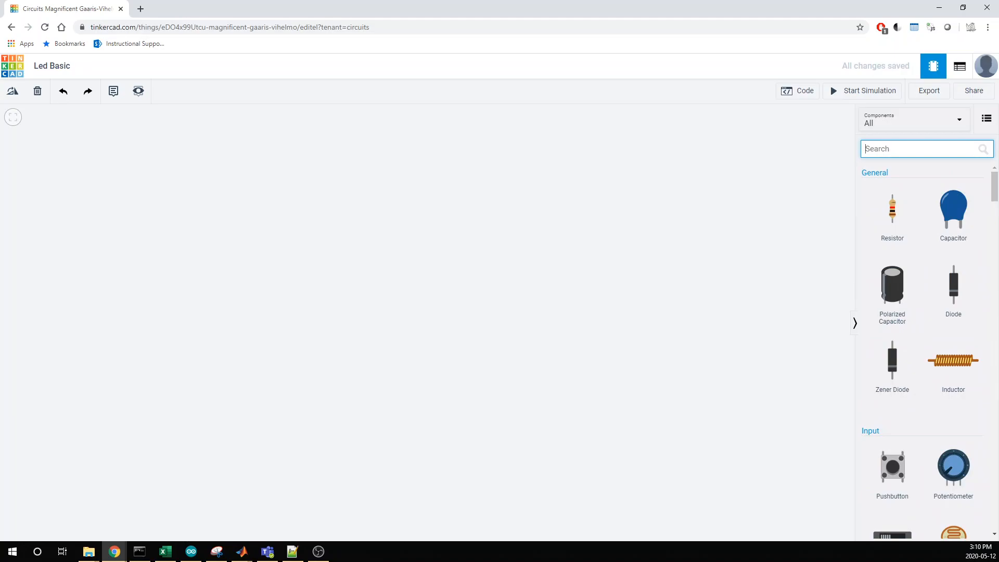
text(bread)
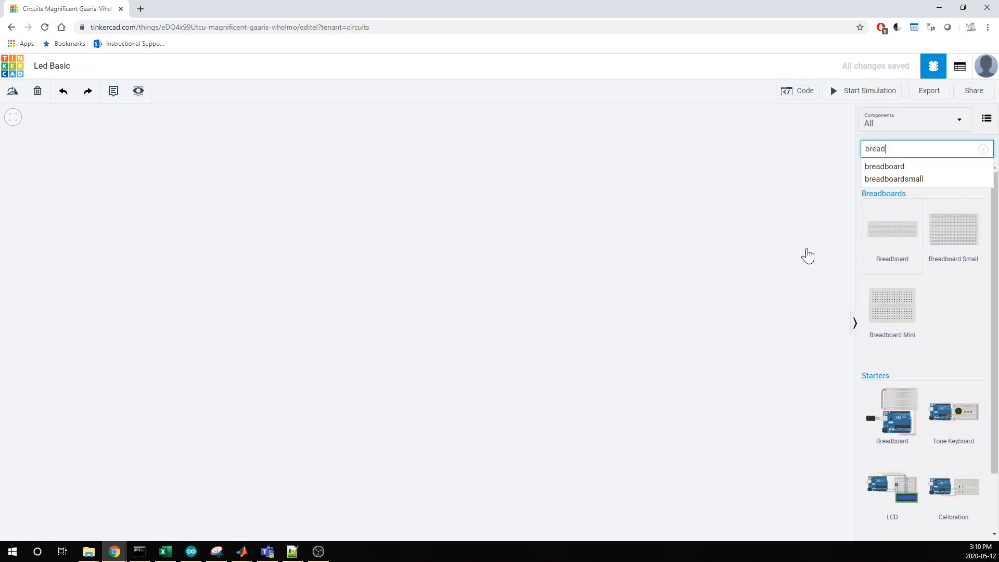
drag(892, 229, 481, 340)
drag(343, 370, 403, 401)
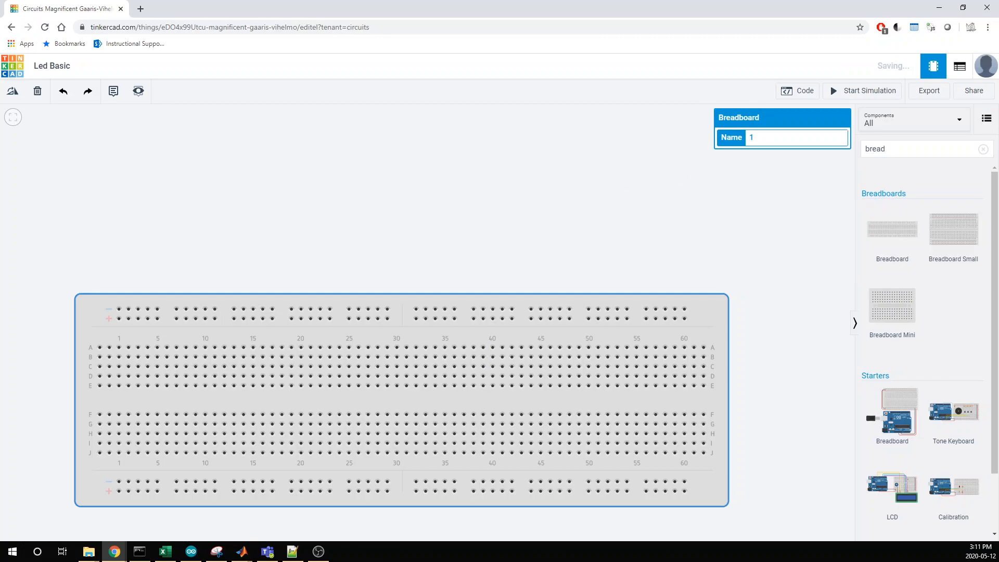
click(762, 192)
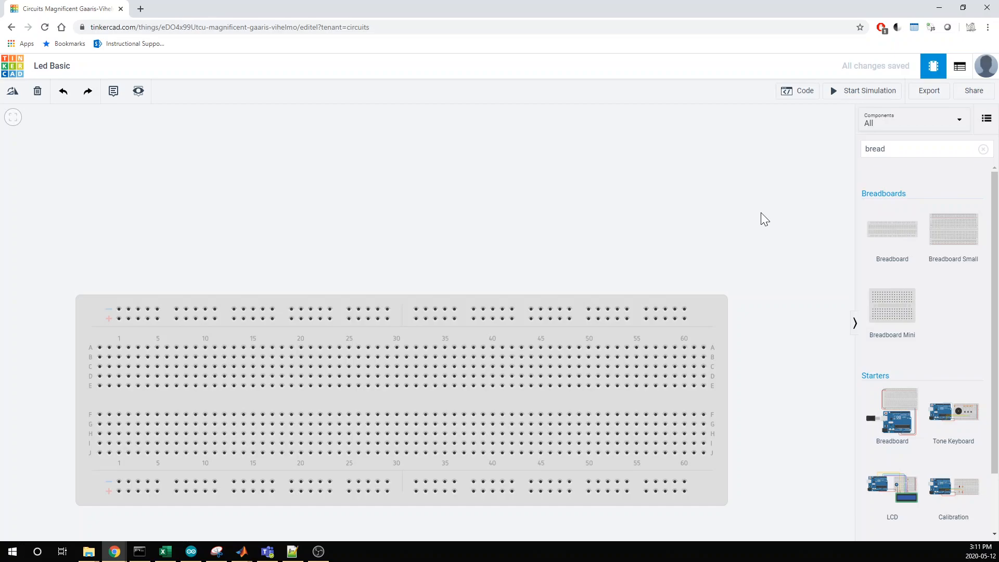
mouse_move(760, 212)
mouse_down()
mouse_move(749, 332)
mouse_move(775, 221)
mouse_move(807, 227)
mouse_move(760, 204)
mouse_move(763, 220)
mouse_move(780, 215)
mouse_up()
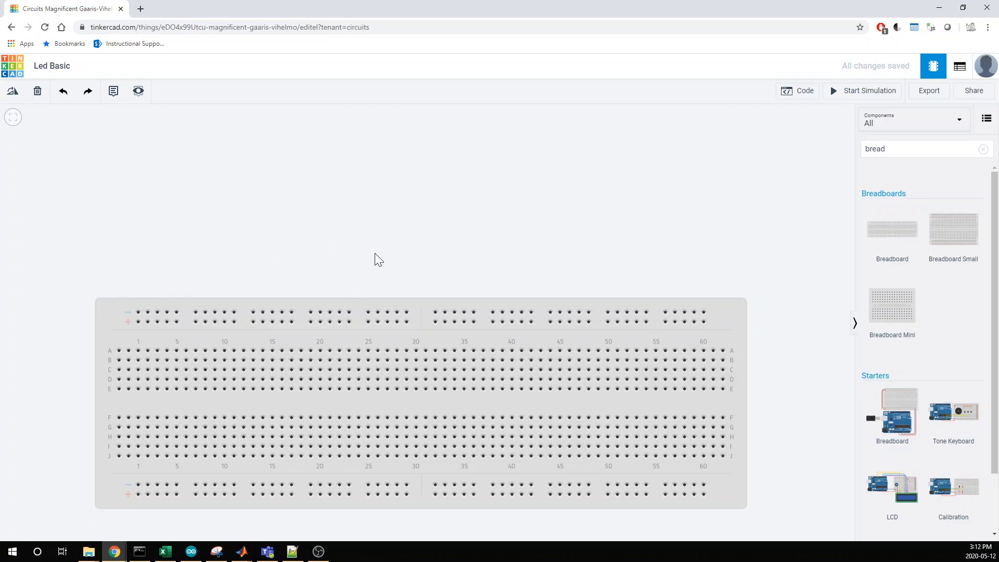
Search the components for "LED" and place a red LED with its legs in row A, columns 25 and 26 of the breadboard.
drag(892, 149, 747, 184)
drag(892, 149, 862, 150)
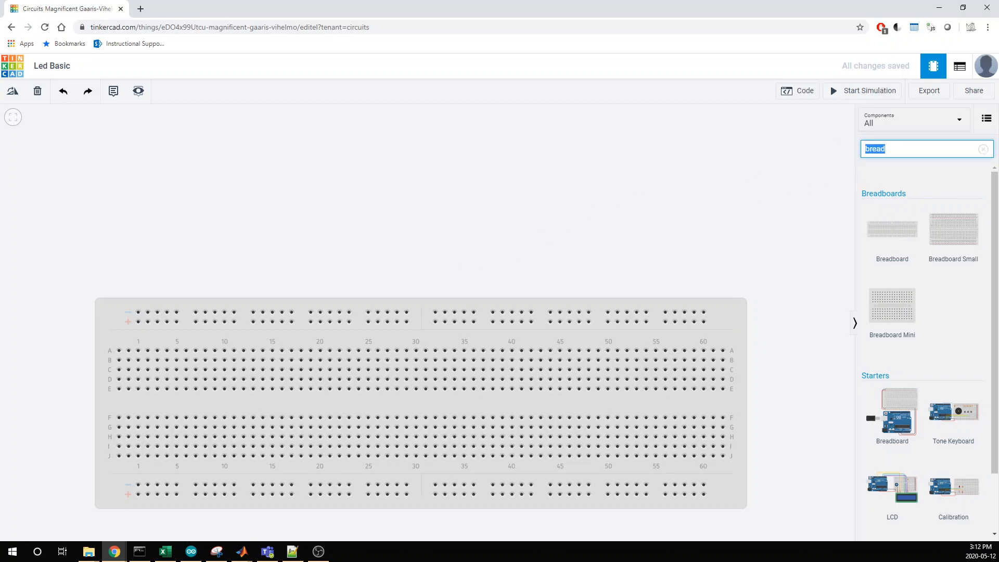
text(LED)
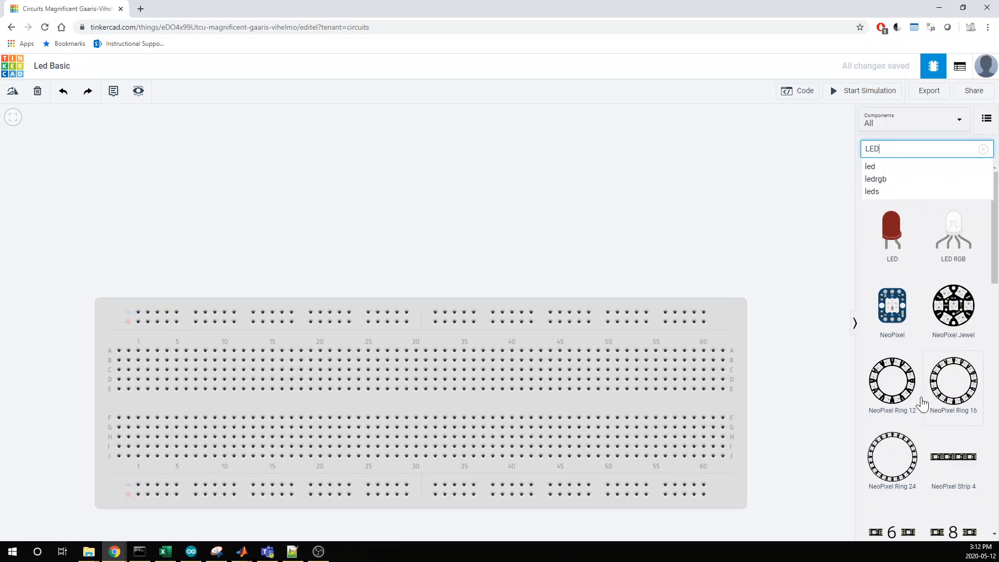
scroll(920, 412, down, 2)
scroll(918, 411, down, 1)
scroll(917, 408, up, 3)
drag(885, 257, 704, 241)
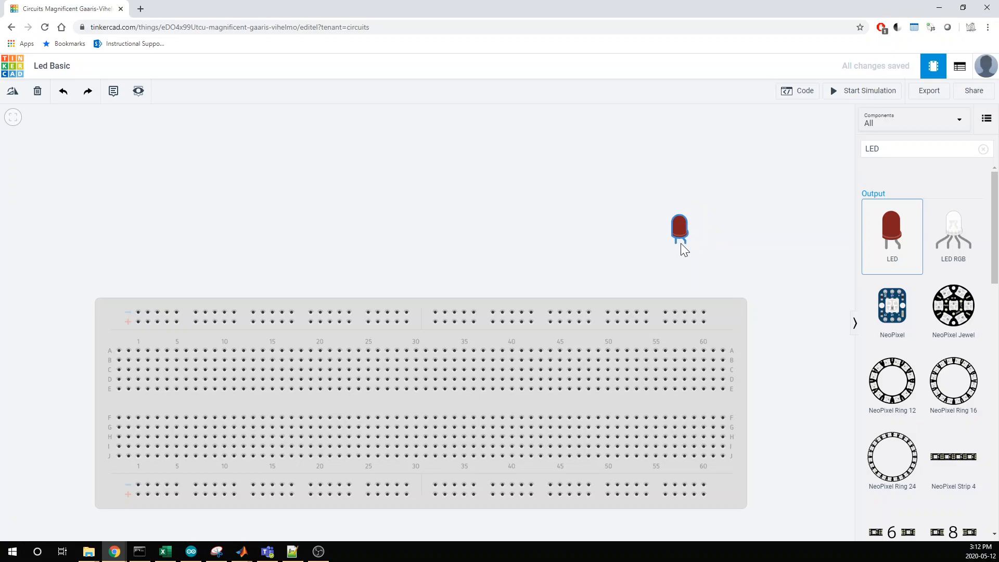
drag(641, 251, 376, 355)
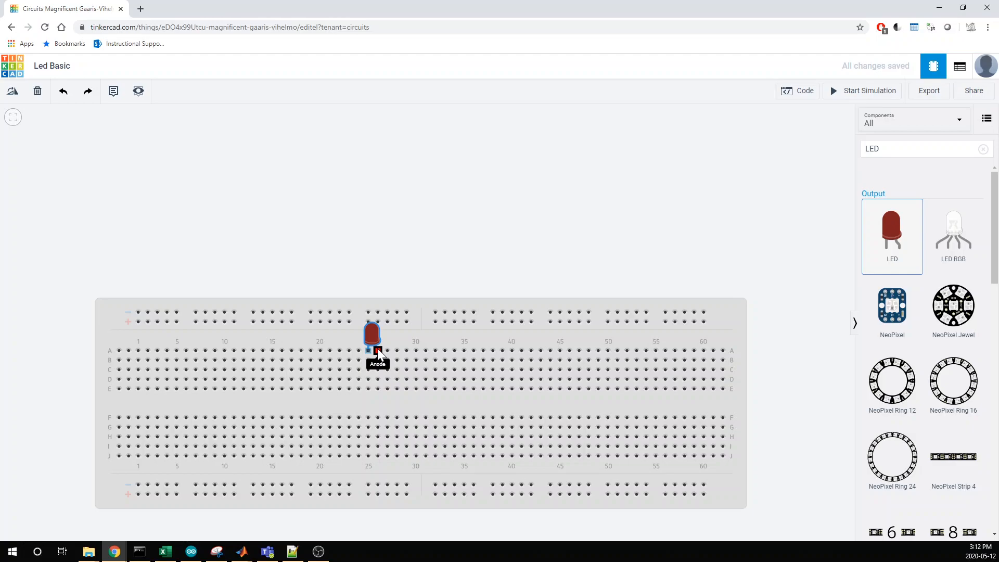
click(377, 352)
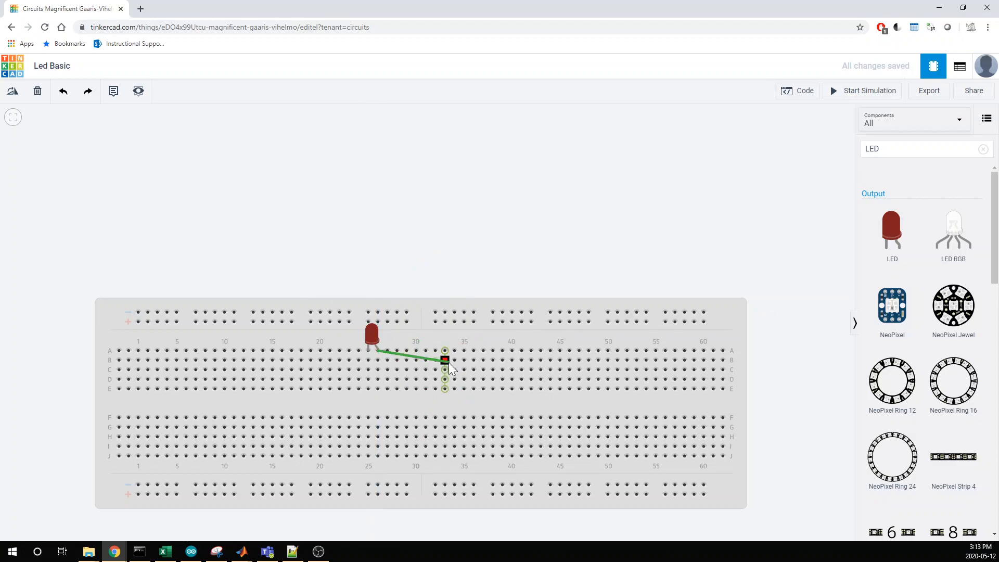
key(Escape)
click(474, 350)
click(455, 417)
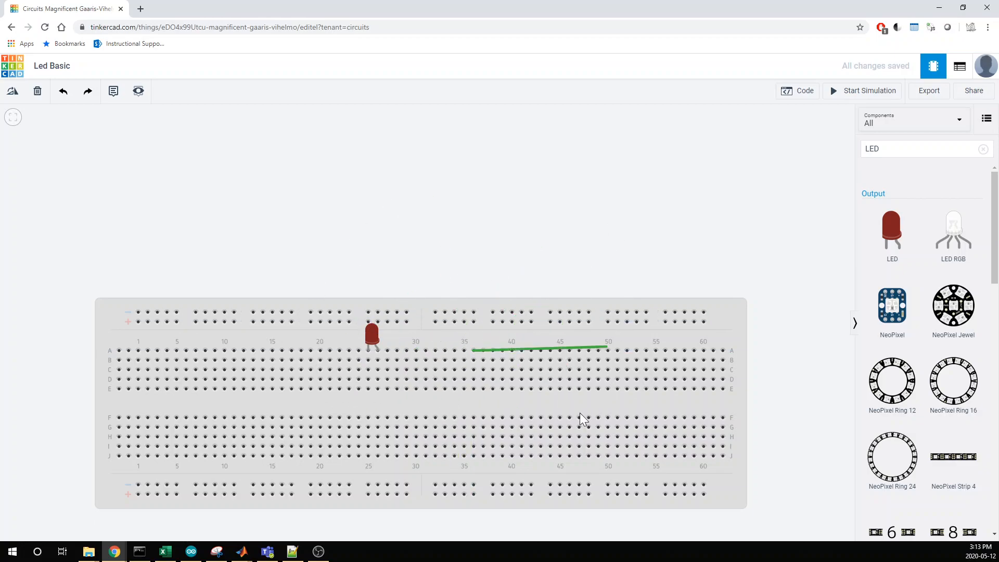
key(Escape)
Search the components for "res" and place a resistor, rotated horizontally, in breadboard row C between columns 21 and 25.
double_click(879, 149)
text(res)
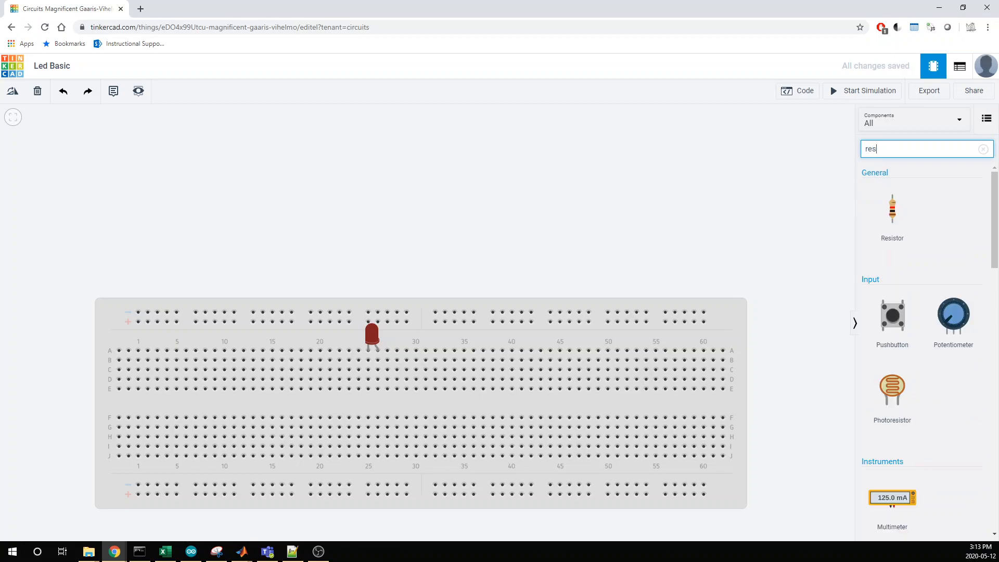
click(910, 260)
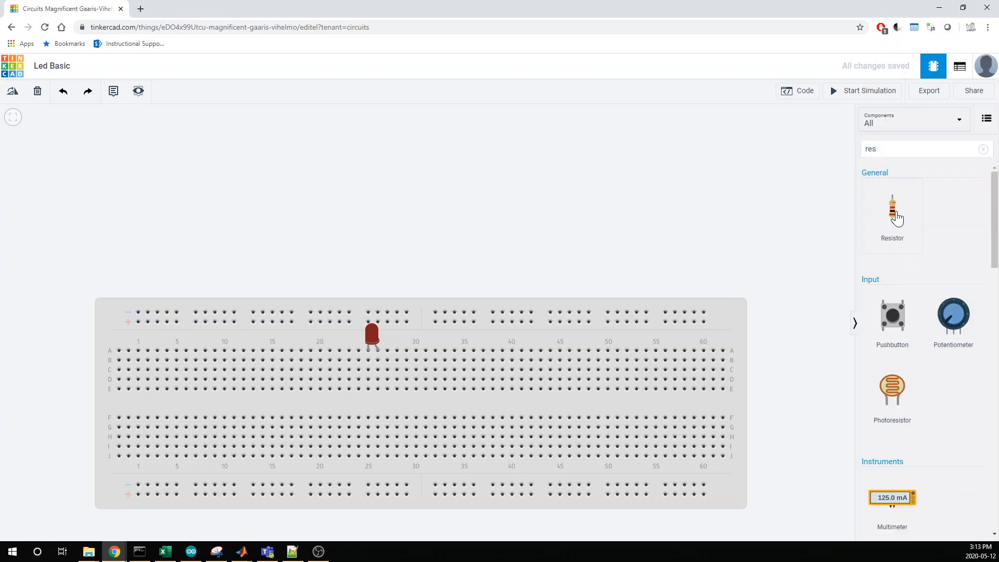
drag(893, 214, 682, 215)
key(r)
key(r)
key(r)
key(r)
key(r)
drag(682, 215, 349, 373)
Set the resistor's resistance to 330 Ω.
click(345, 379)
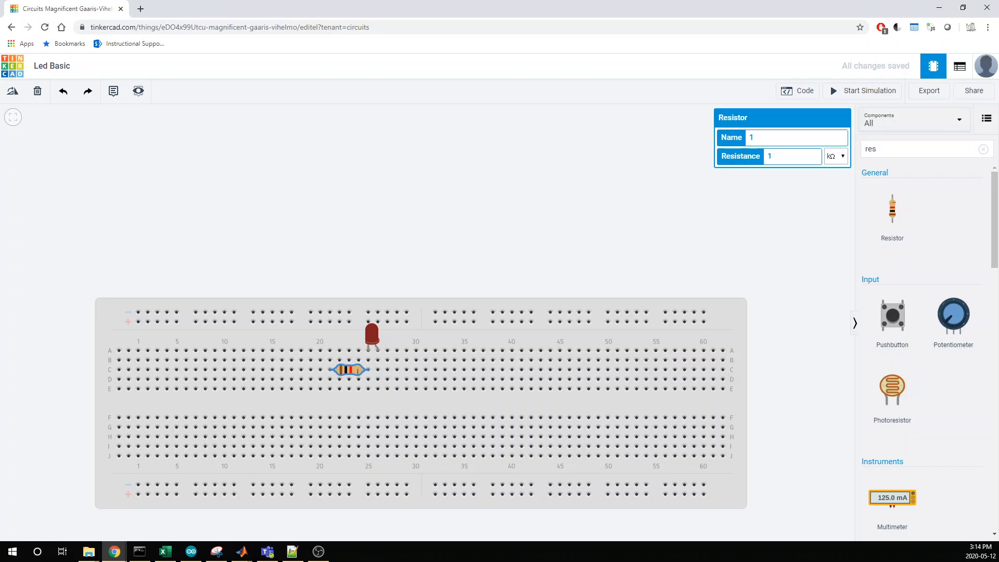
click(835, 156)
click(832, 201)
double_click(769, 156)
text(330)
click(782, 207)
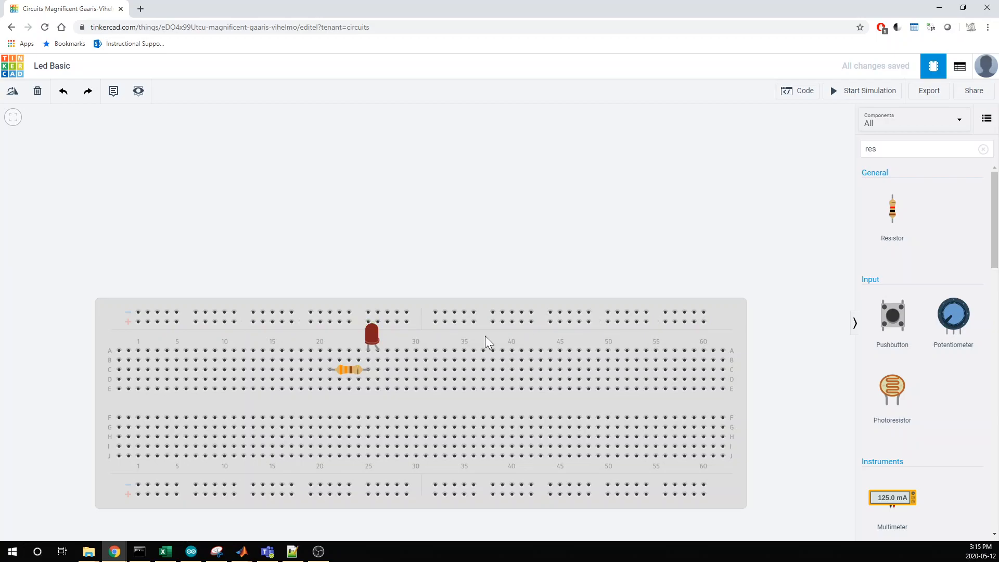
Wire the LED's anode column at B26 to the upper positive rail and color the wire red.
click(376, 360)
click(445, 359)
click(493, 322)
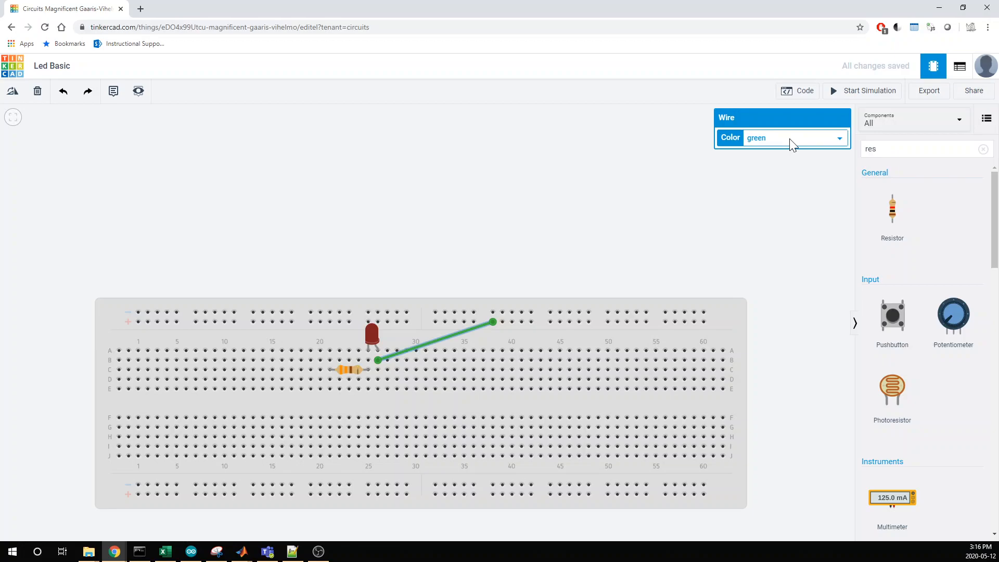
click(791, 145)
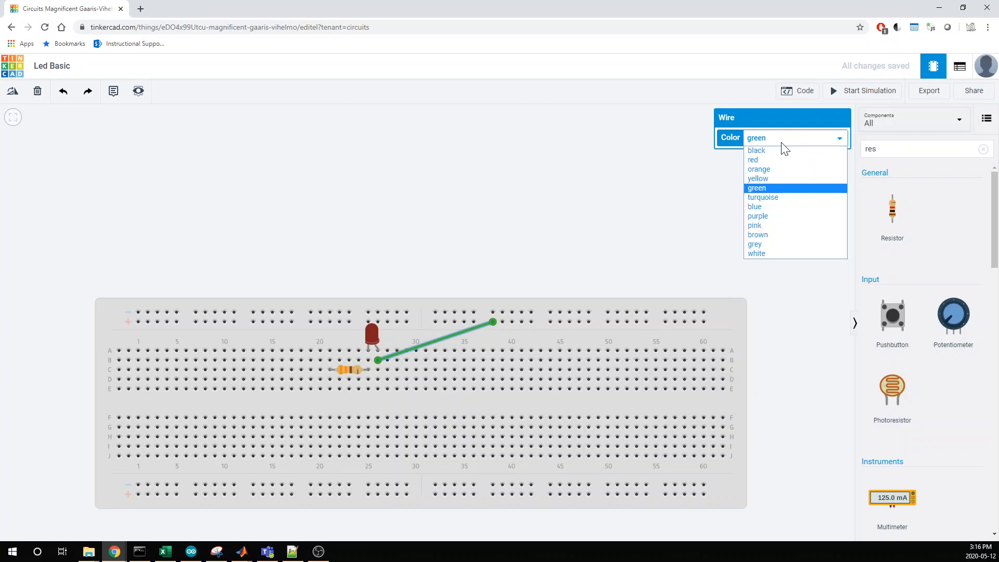
click(778, 162)
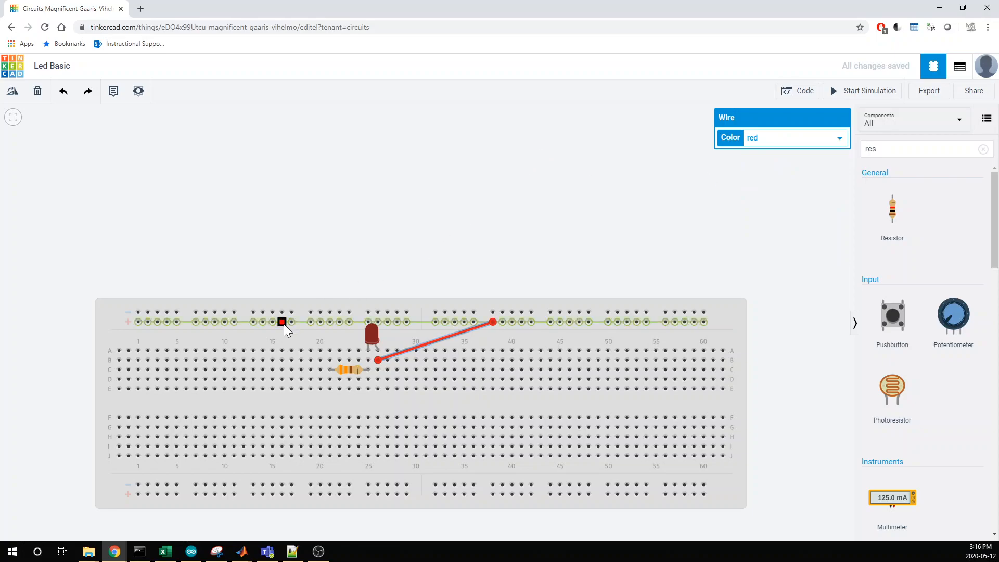
Wire the resistor's free end from A21 to the upper negative rail and color the wire black.
click(328, 352)
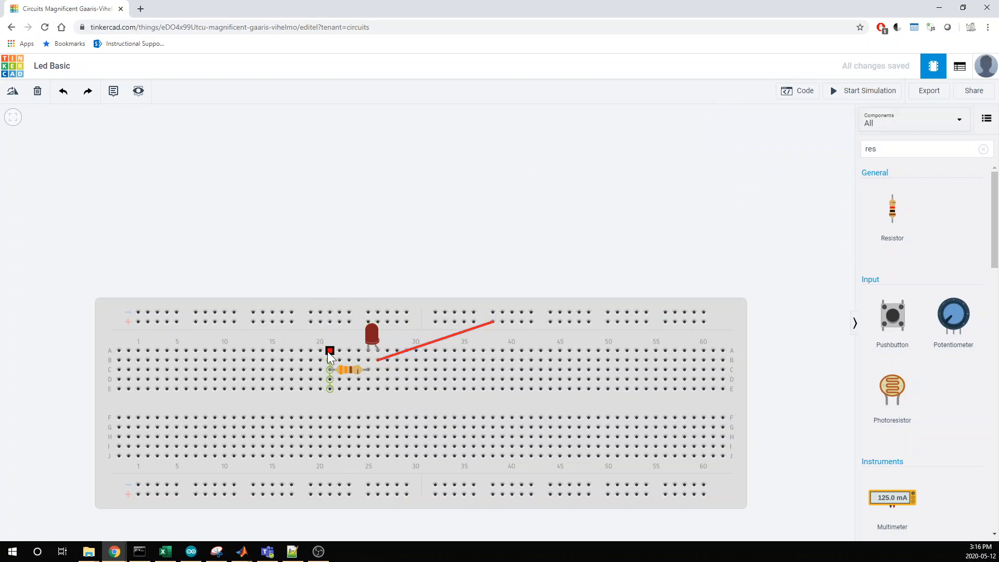
click(329, 350)
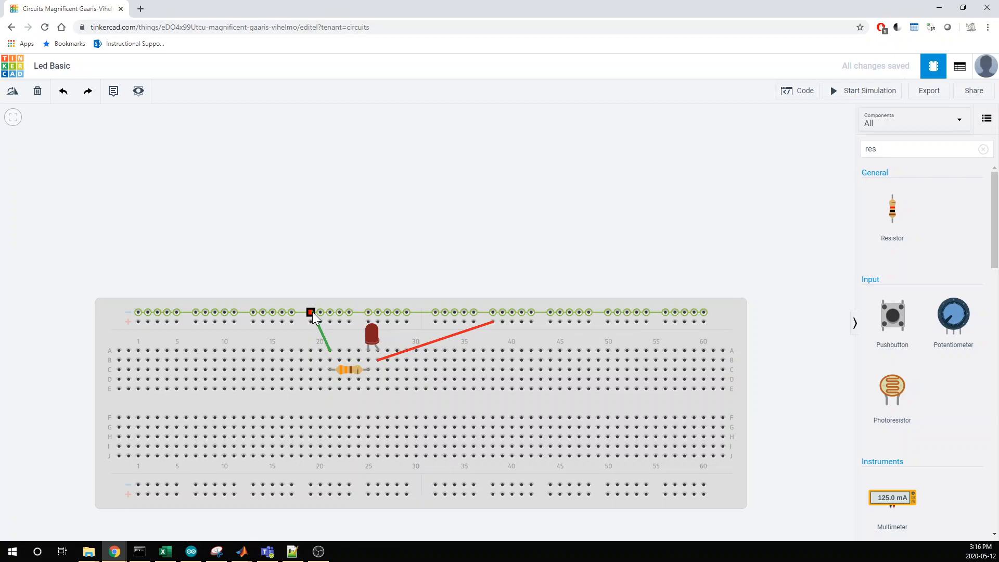
click(311, 311)
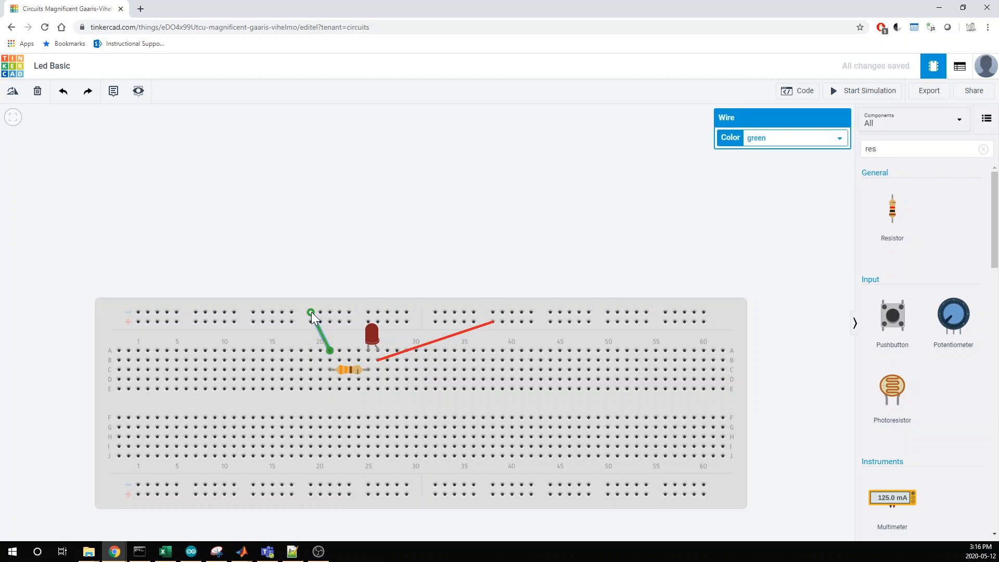
click(773, 146)
click(759, 153)
click(585, 206)
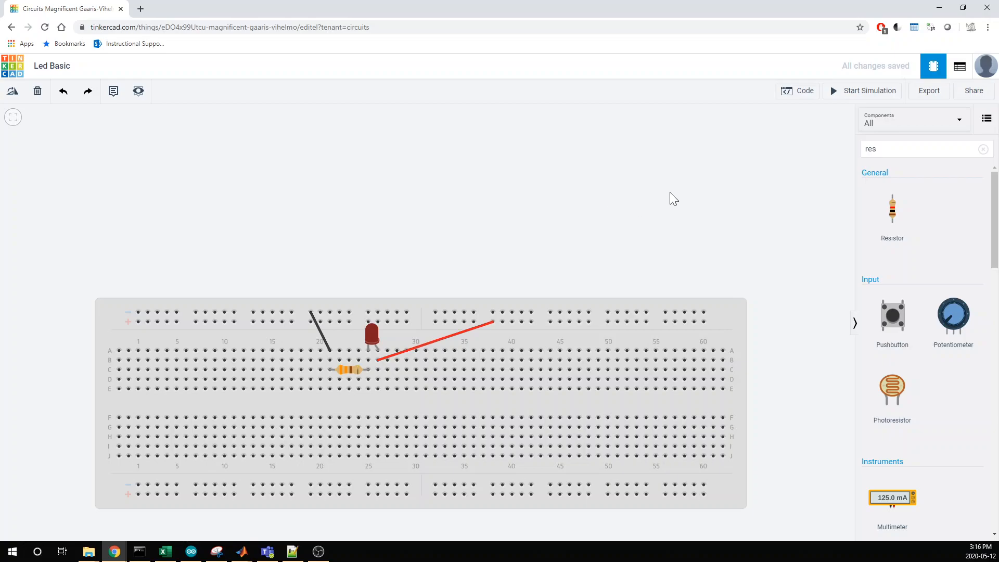
Search the components for "batt" and position a 9V battery above the breadboard with its terminals facing left.
double_click(871, 149)
text(batt)
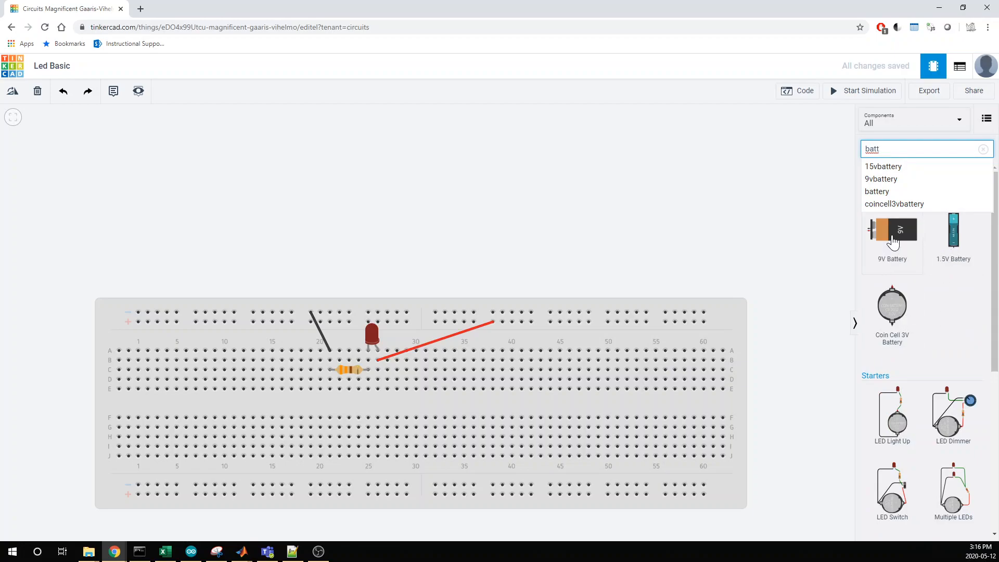
drag(892, 242, 581, 206)
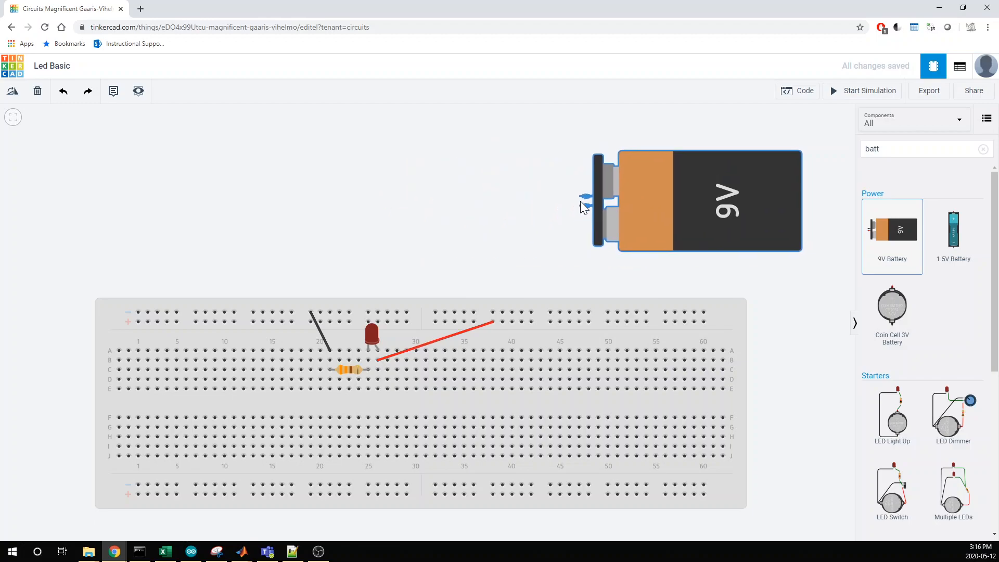
key(r)
key(r)
key(r)
key(r)
key(r)
key(r)
key(r)
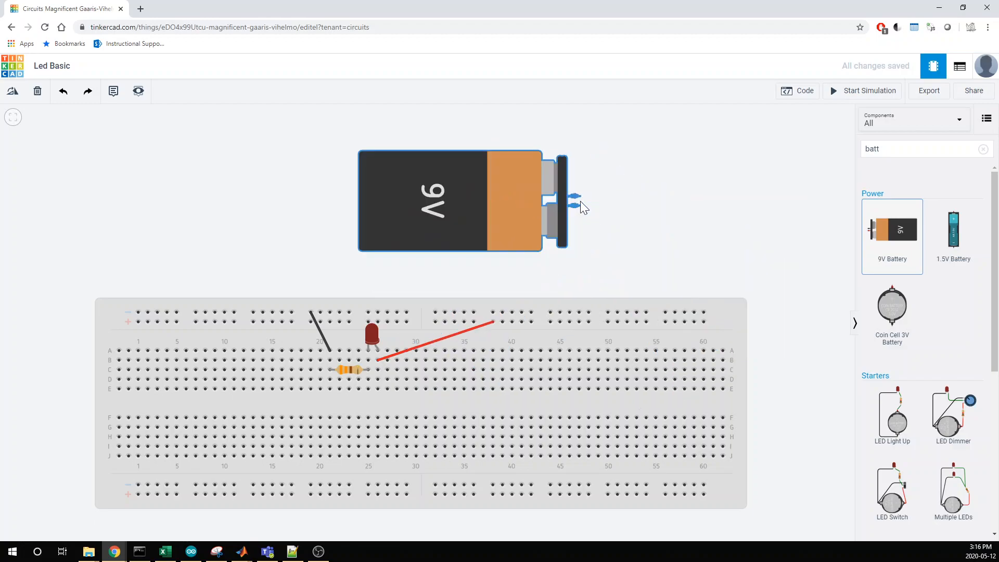
key(r)
key(r)
key(r)
key(r)
key(r)
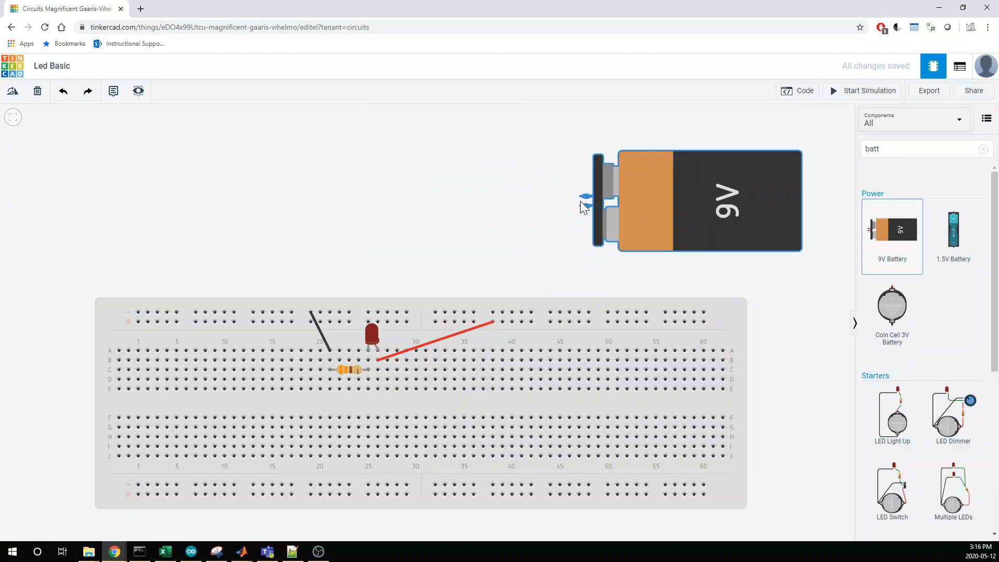
drag(579, 202, 482, 203)
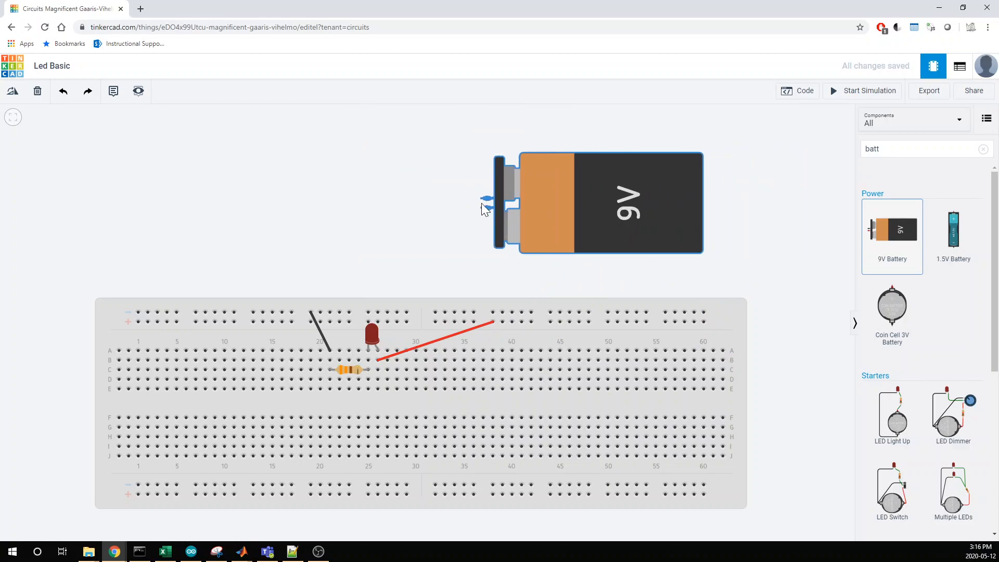
Try the 9V battery flipped by 180° and rotate it back to its original orientation.
key(r)
key(r)
key(r)
key(r)
key(r)
key(r)
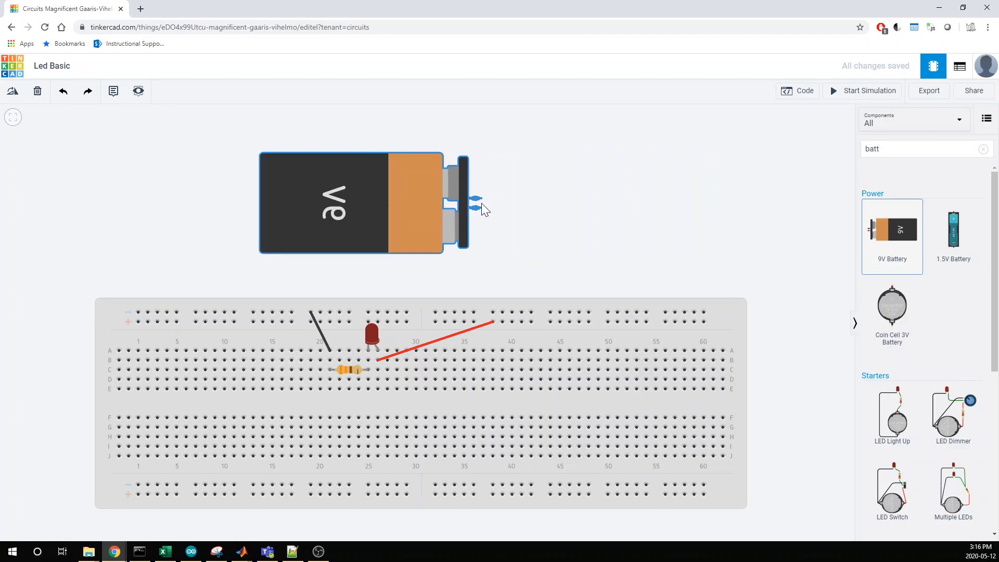
key(r)
key(r)
key(r)
key(r)
key(r)
key(r)
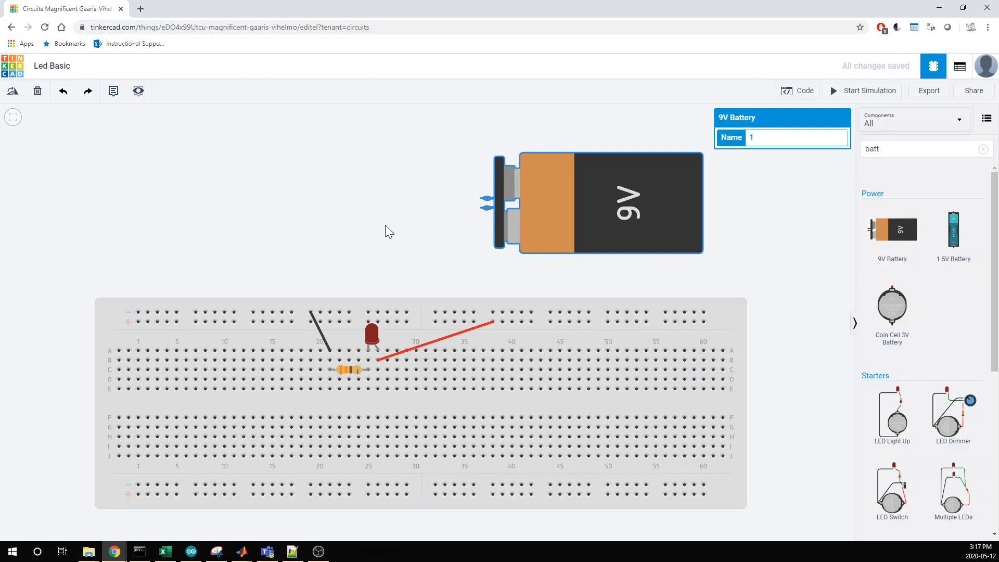
click(790, 193)
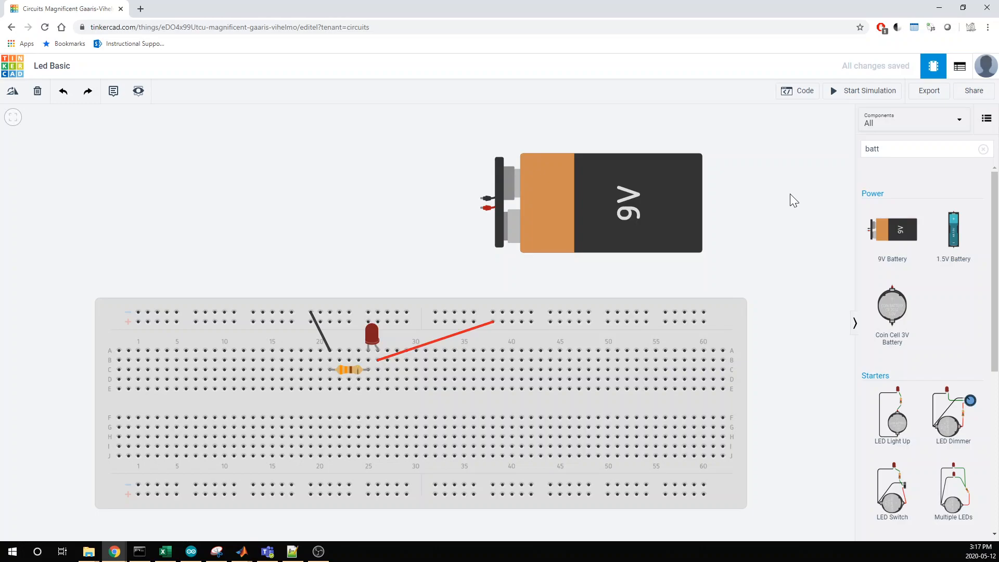
Wire the battery's negative terminal to the upper negative rail at about column 13 and color the wire black.
click(481, 199)
click(254, 313)
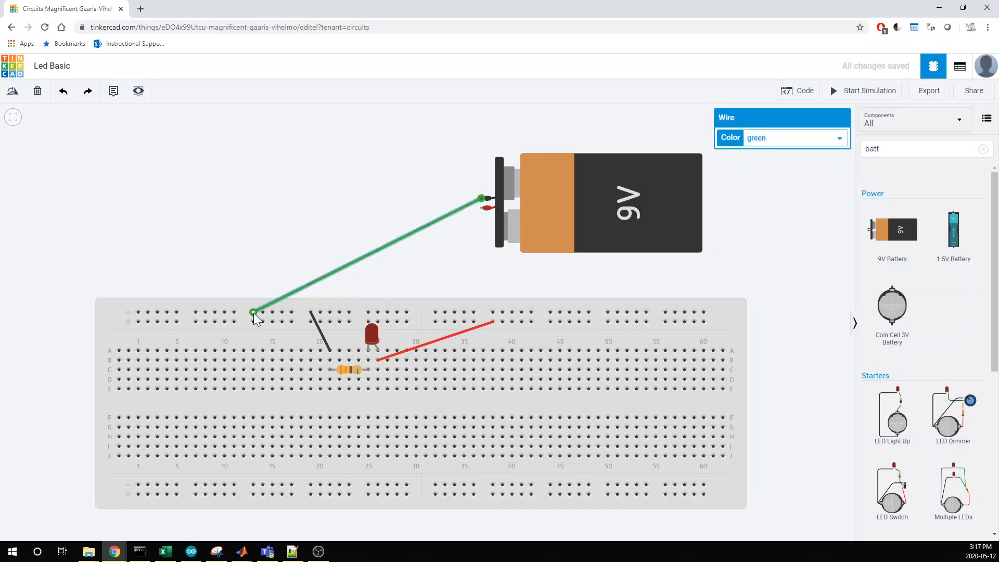
click(800, 139)
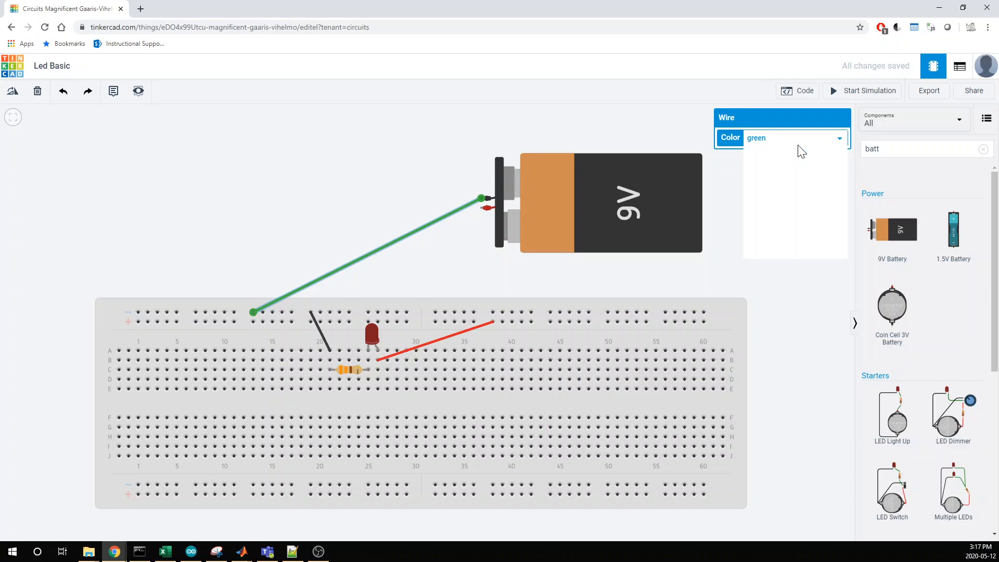
click(780, 152)
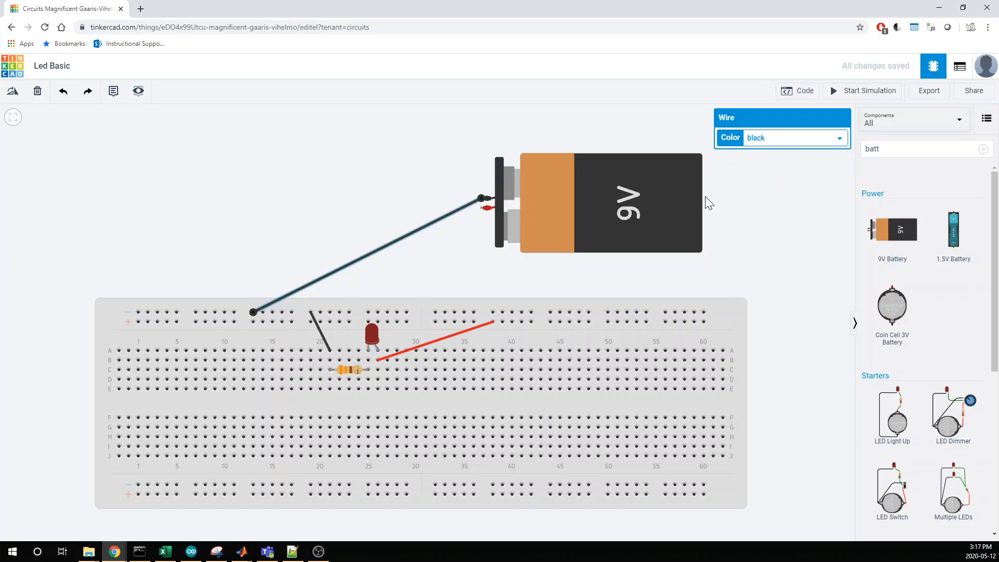
click(372, 186)
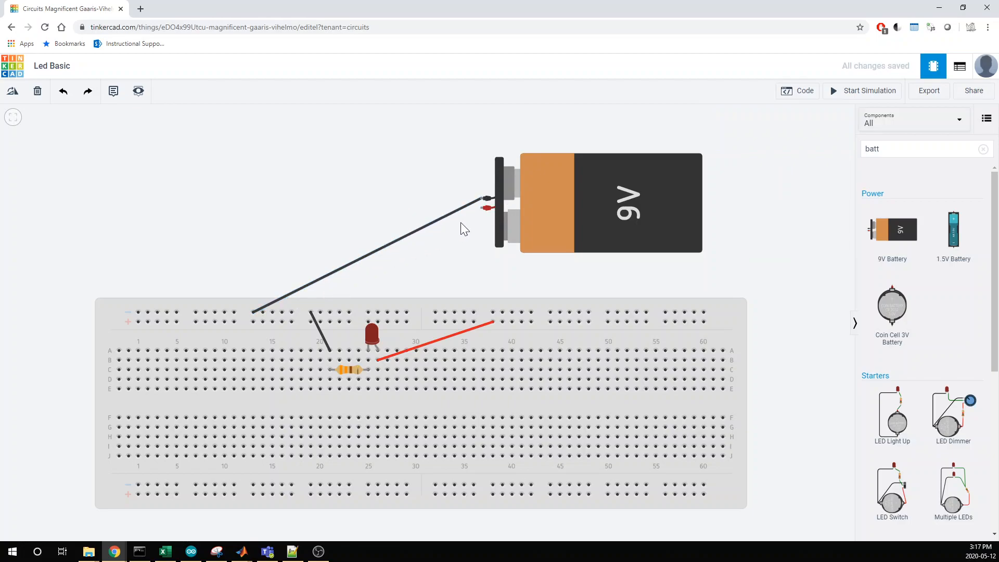
Wire the battery's positive terminal to the upper positive rail at about column 34 and color the wire red.
click(482, 209)
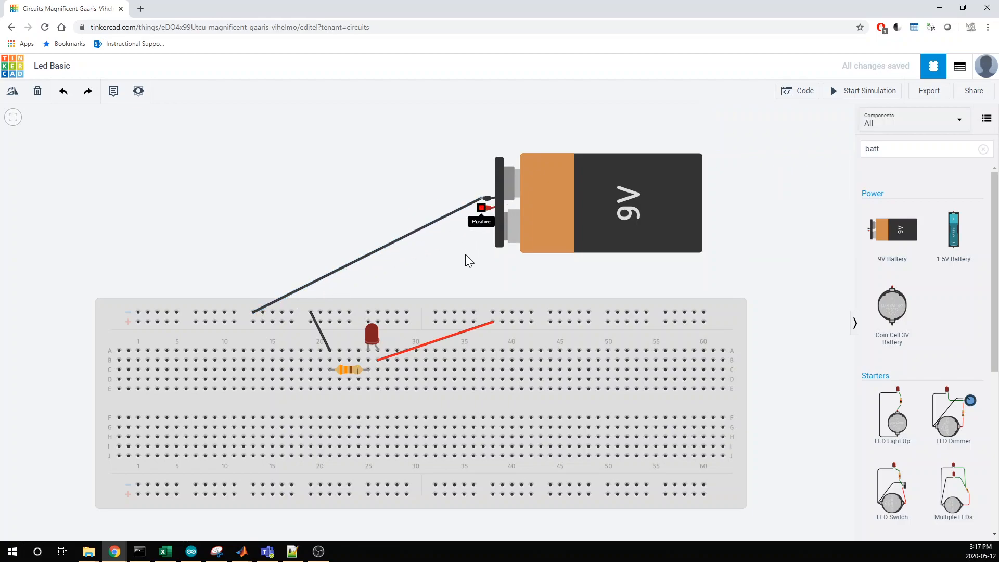
click(454, 321)
click(338, 186)
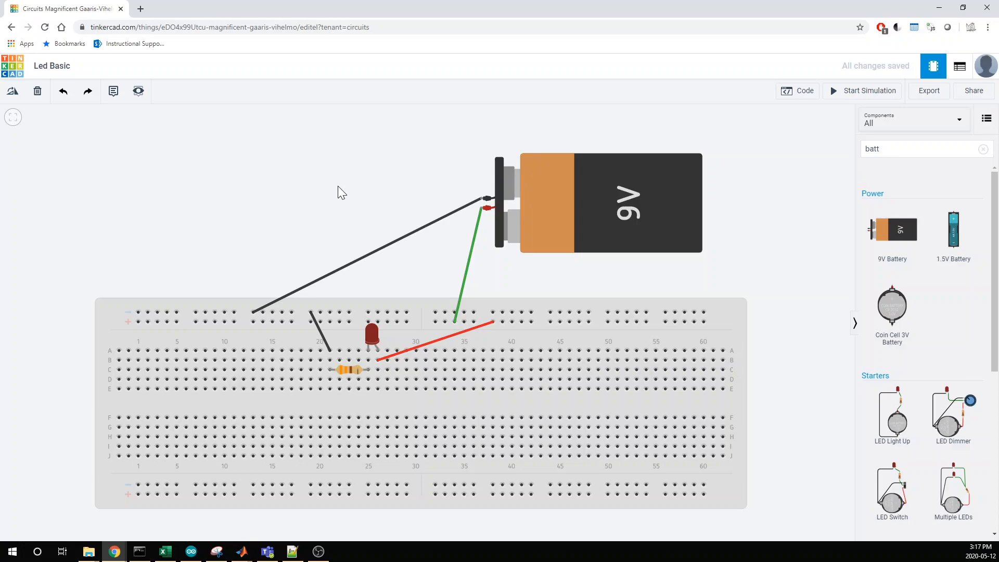
click(470, 258)
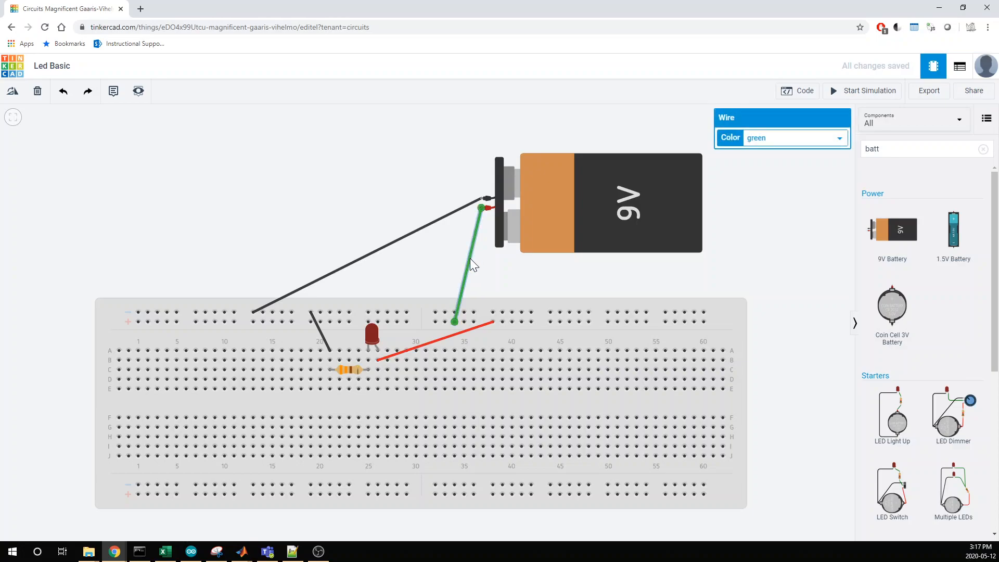
click(827, 139)
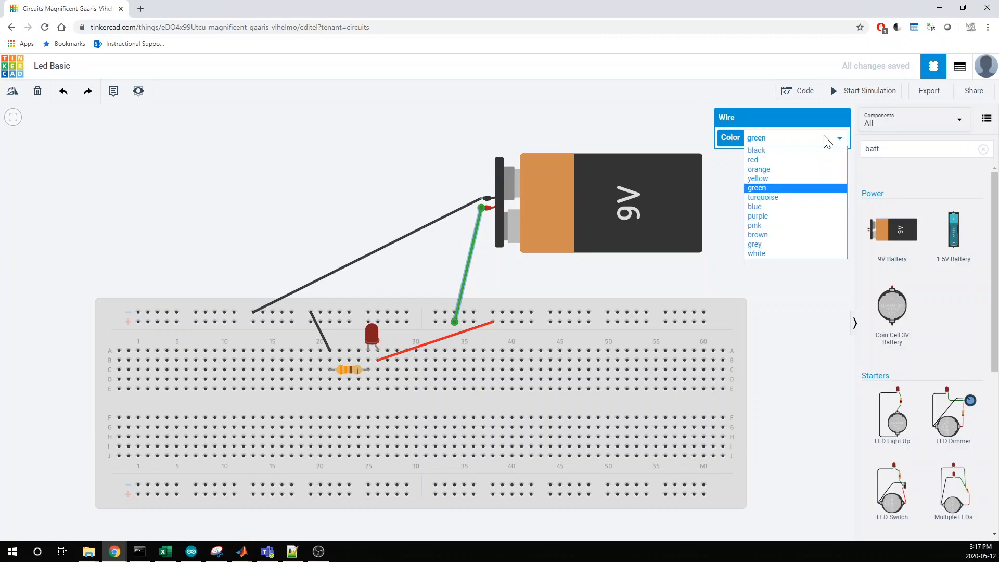
click(804, 158)
click(802, 212)
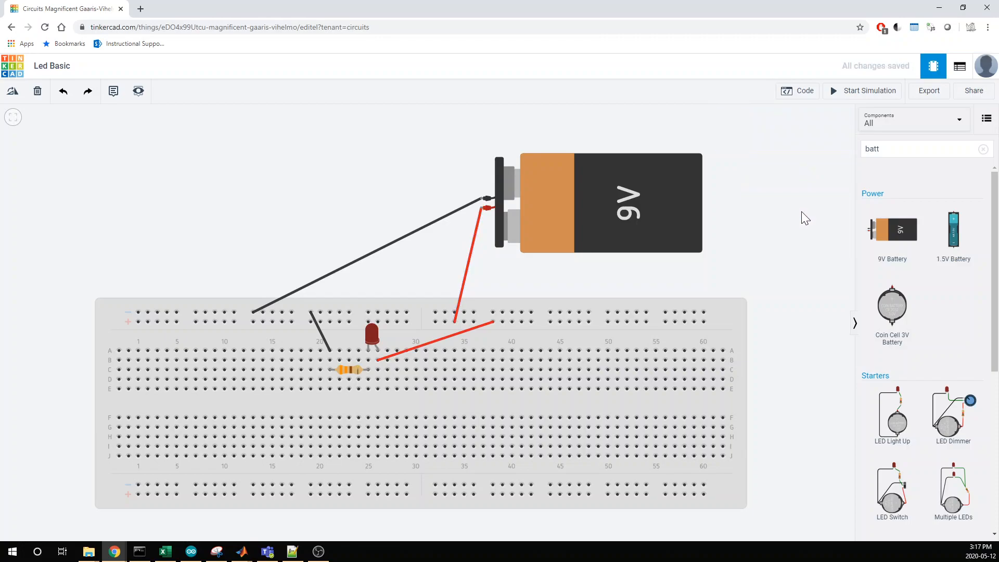
Change the LED's color to green.
click(373, 338)
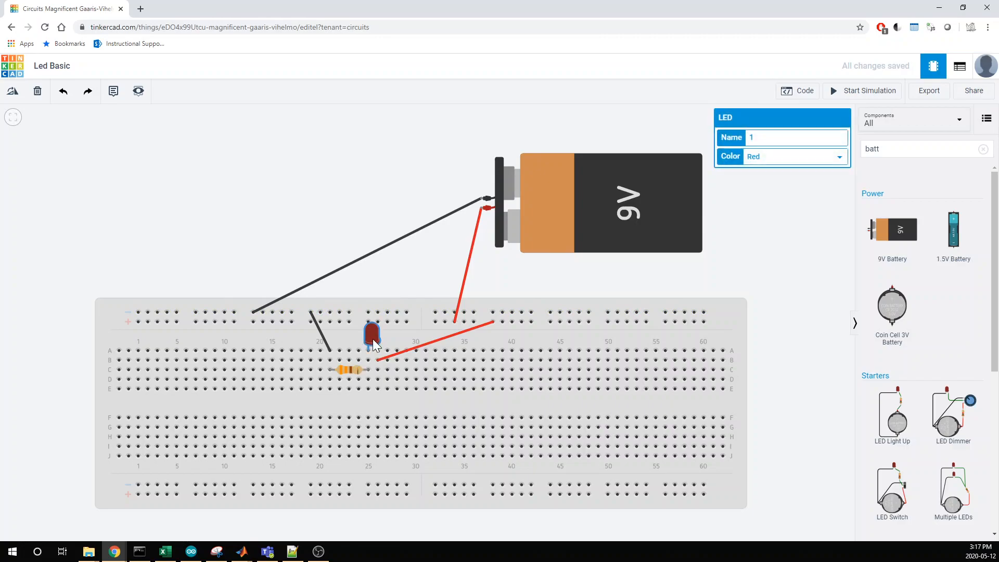
click(810, 159)
click(770, 193)
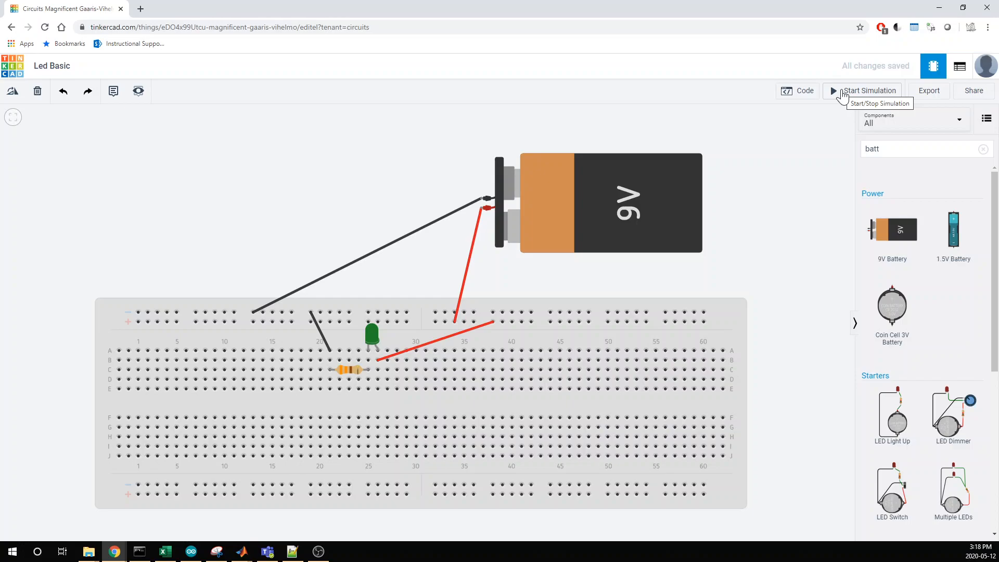
Run the simulation, inspect the LED's behavior and stop the simulation.
click(842, 98)
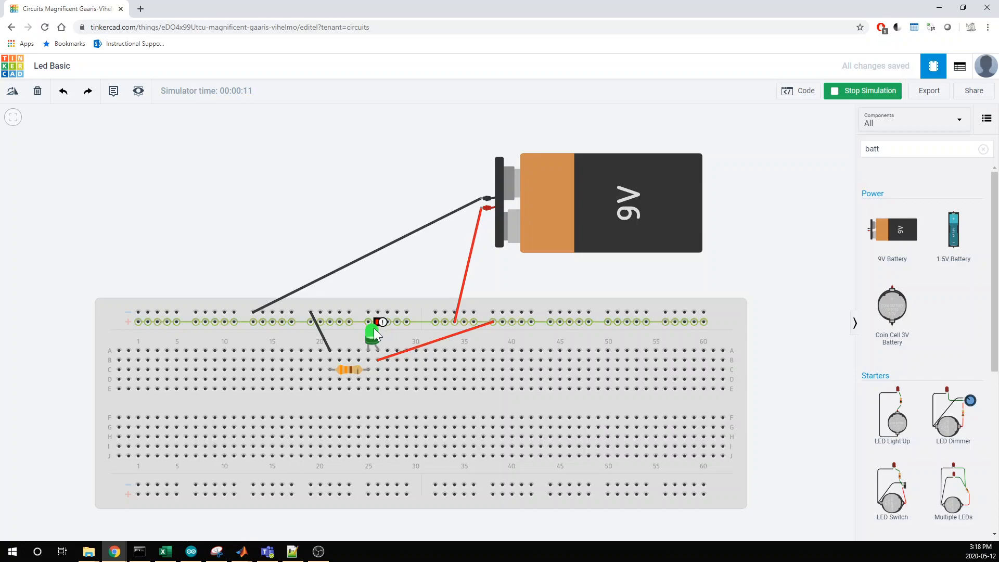
mouse_move(371, 341)
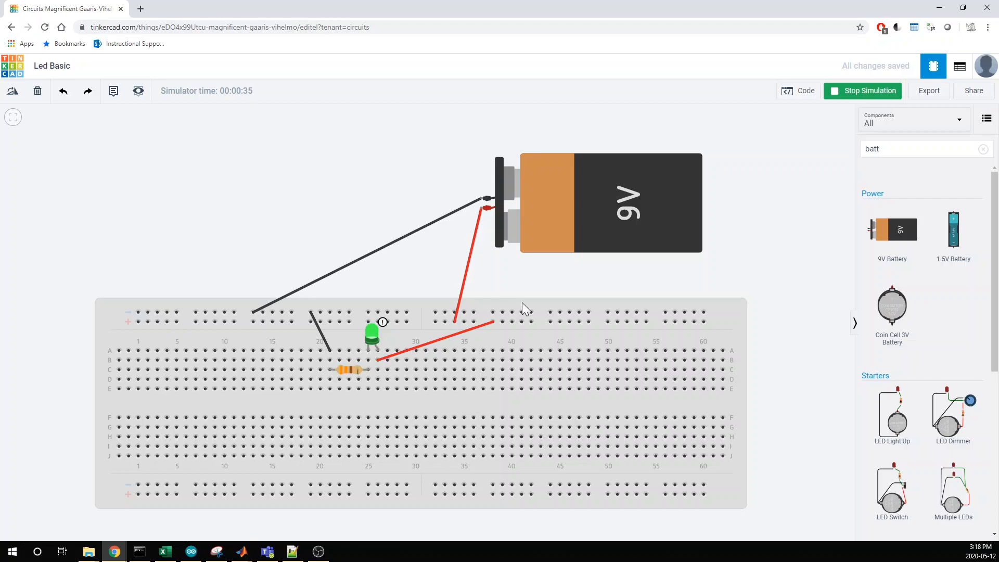
click(840, 94)
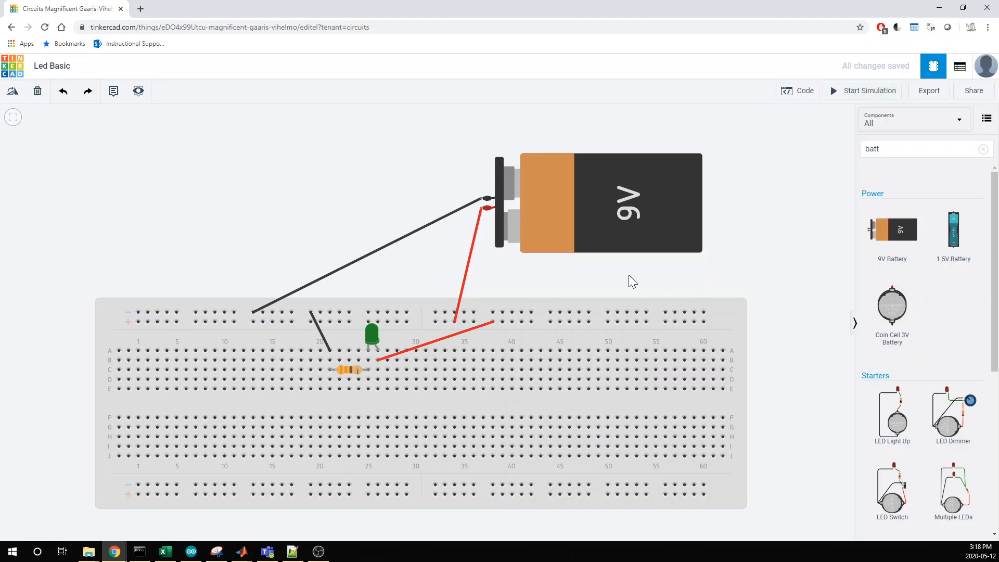
Set the resistor's resistance to 500 Ω and run a brief simulation to check the LED.
click(342, 369)
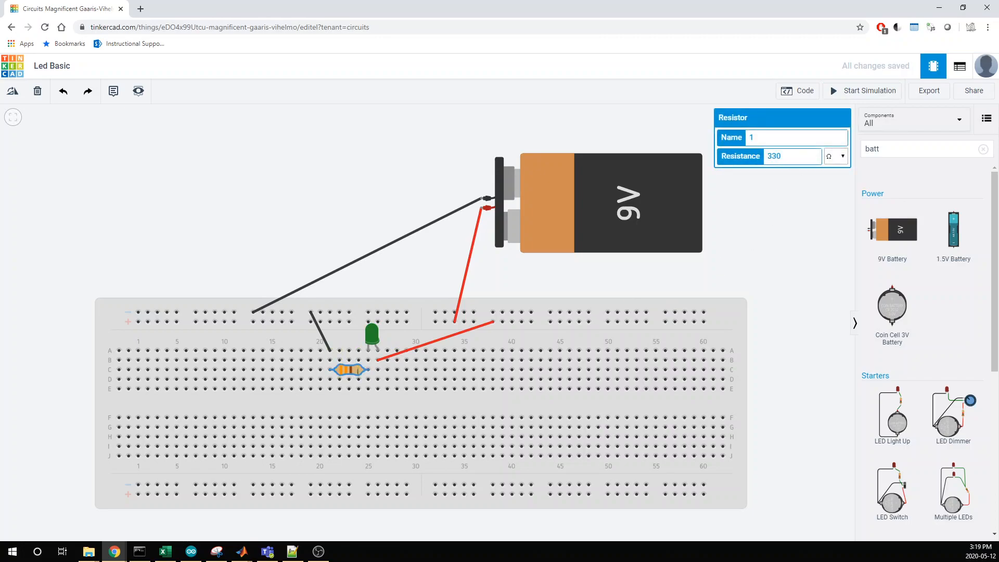
drag(783, 157, 757, 158)
text(500)
click(787, 217)
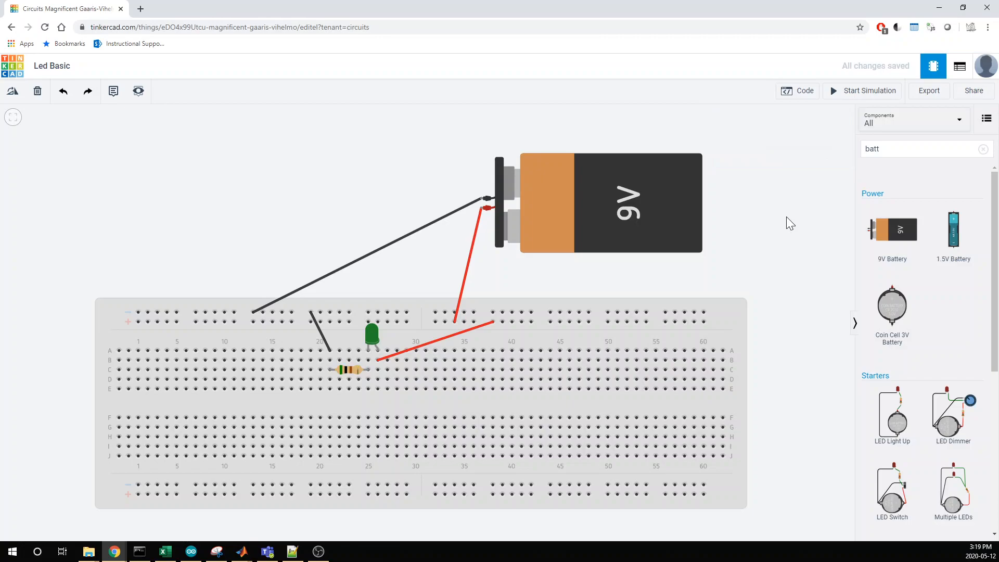
click(876, 95)
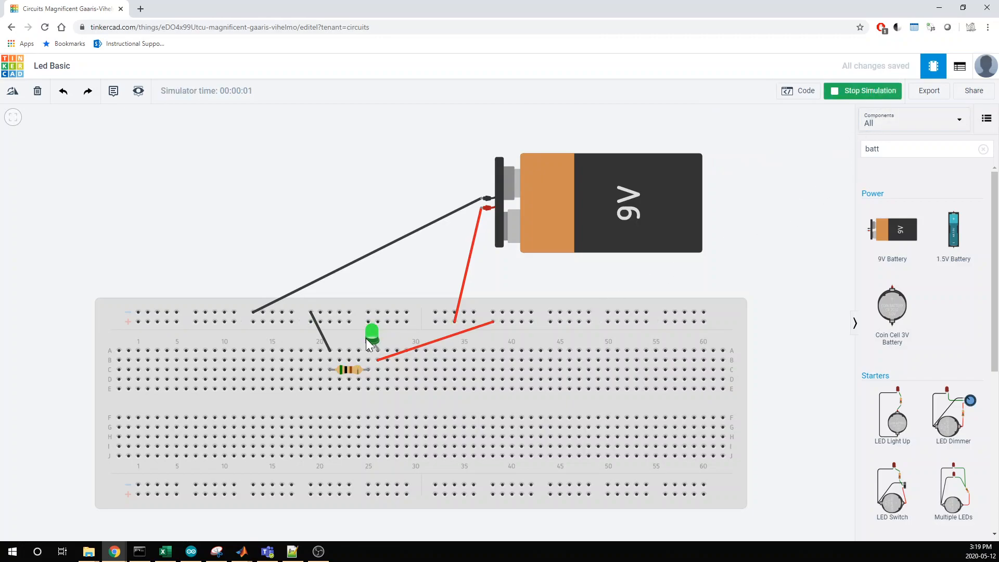
click(865, 97)
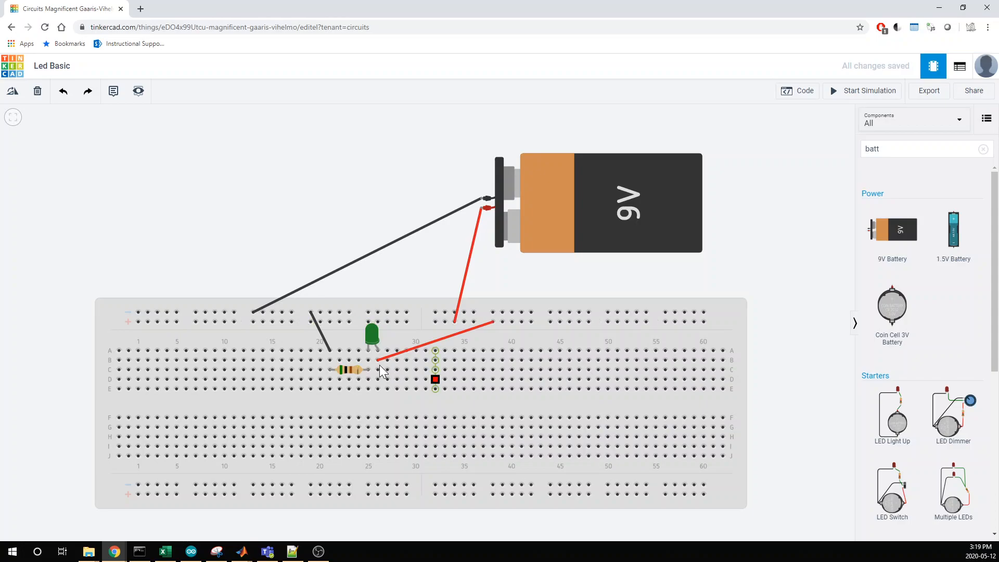
Delete the resistor and replace it with a wire from B25 to B21.
click(353, 371)
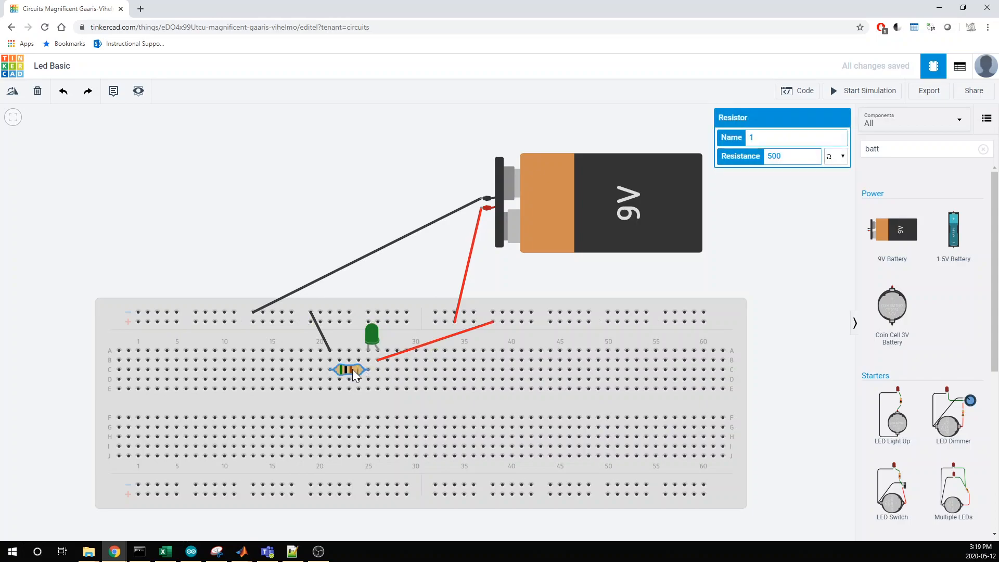
key(Delete)
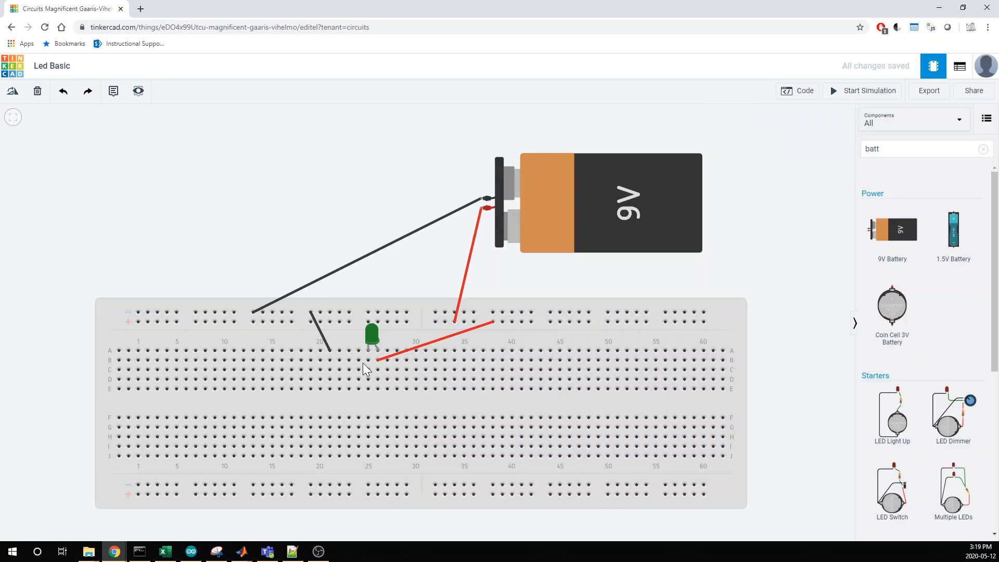
click(368, 360)
click(328, 360)
click(294, 277)
Simulate the circuit without the resistor, inspect the current through the LED and stop the simulation.
click(859, 93)
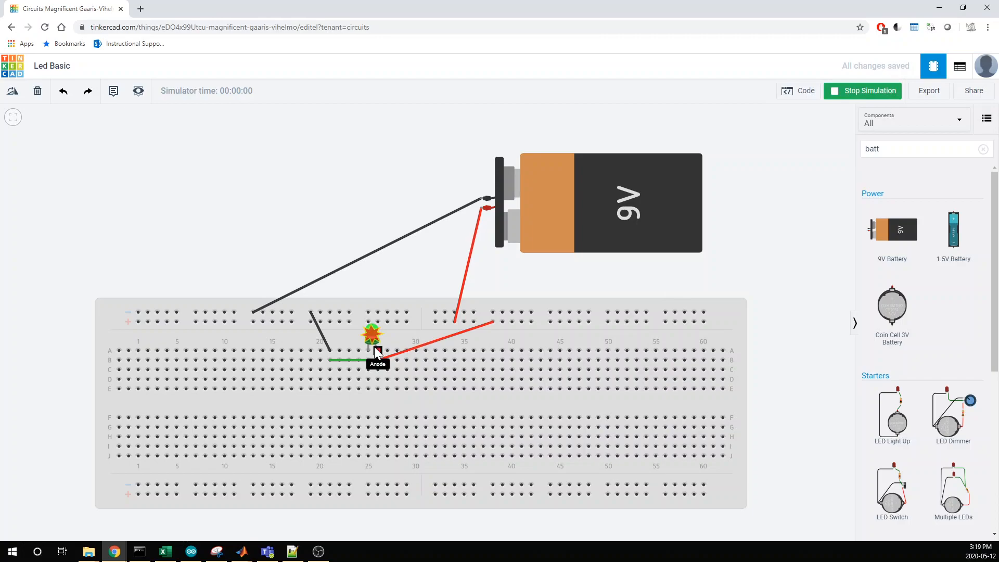
mouse_move(375, 346)
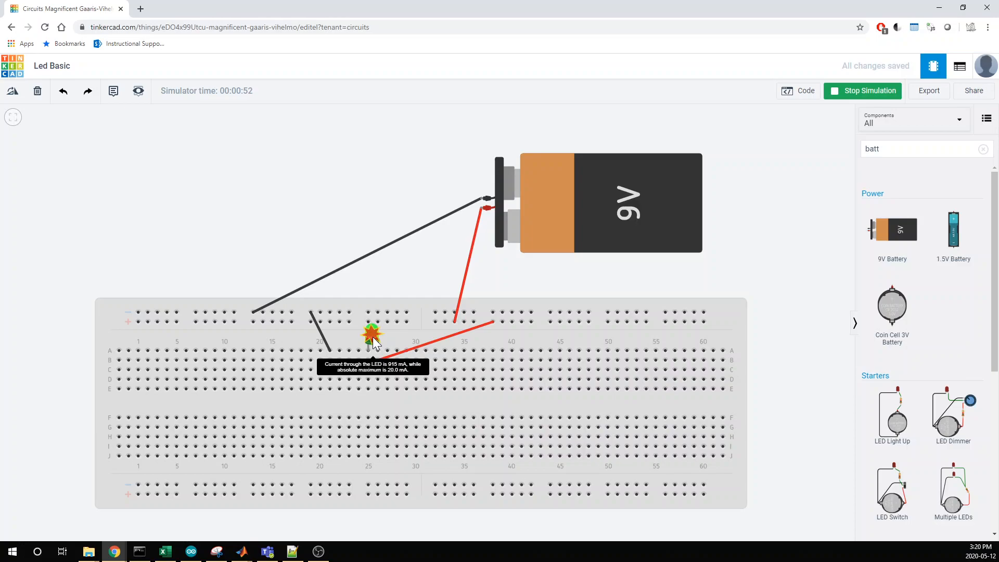
click(874, 92)
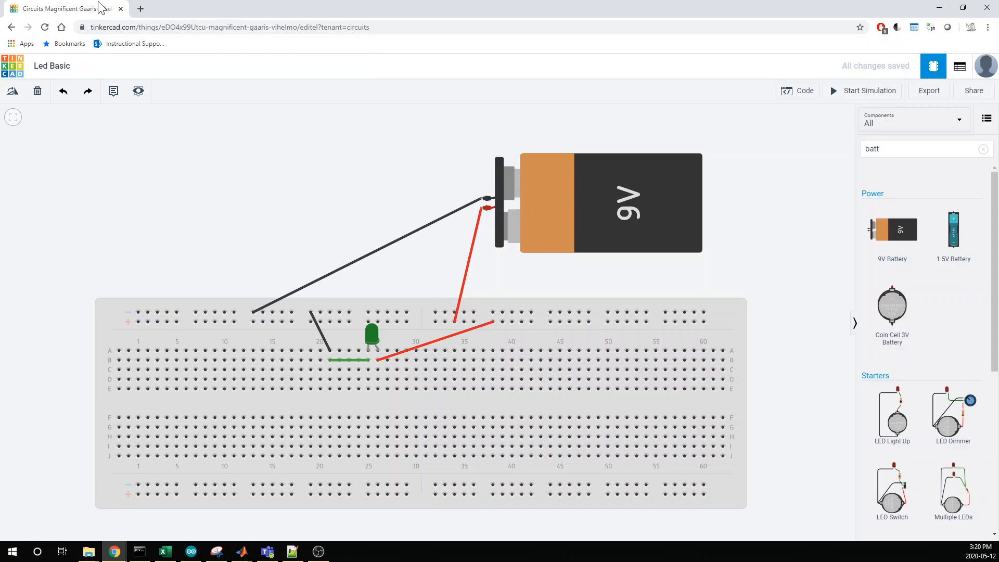
Open learn.uwaterloo.ca in a new browser tab.
click(140, 9)
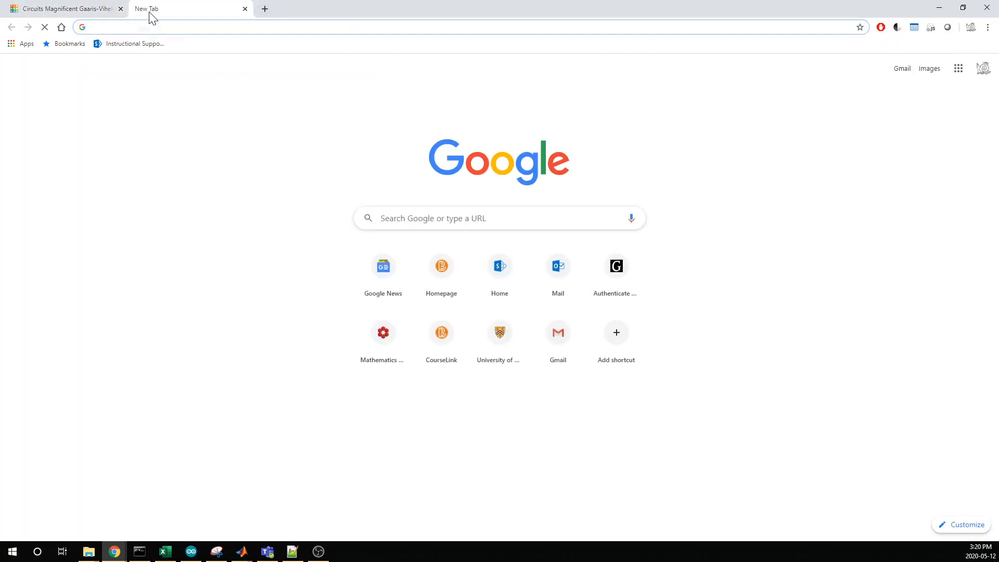
text(yout)
key(BackSpace)
key(BackSpace)
key(BackSpace)
key(BackSpace)
key(BackSpace)
text(lear)
key(Return)
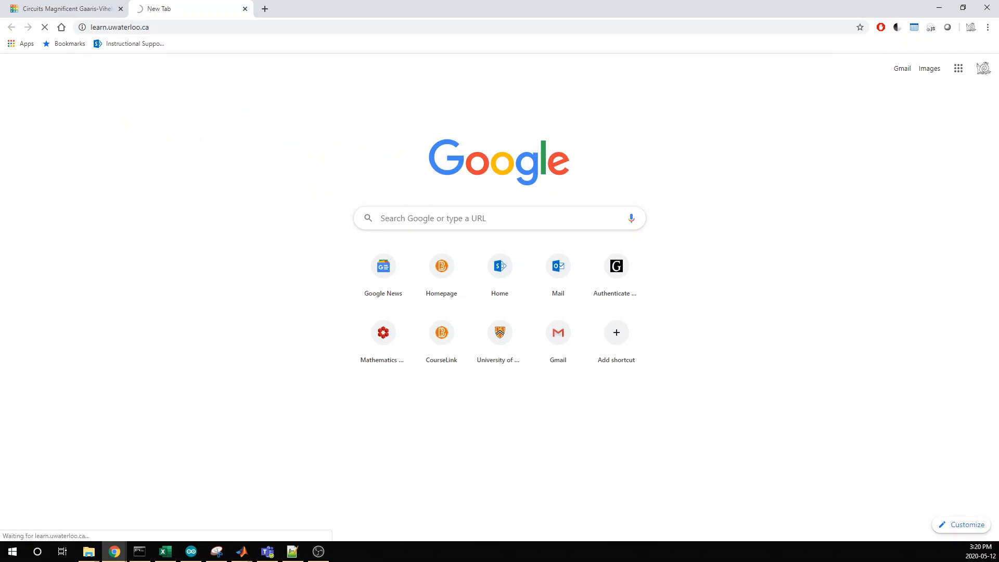